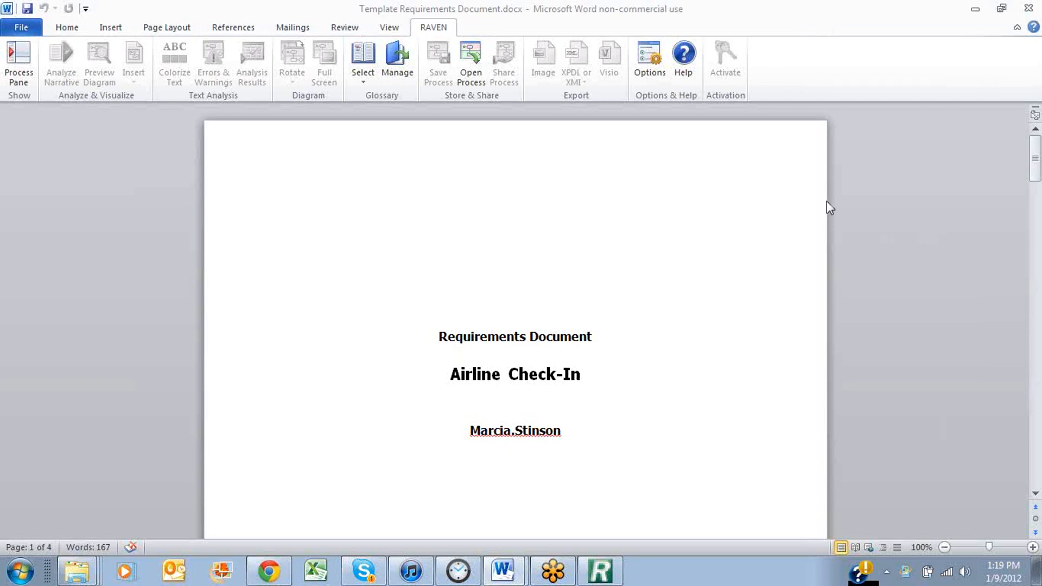
pyautogui.click(60, 28)
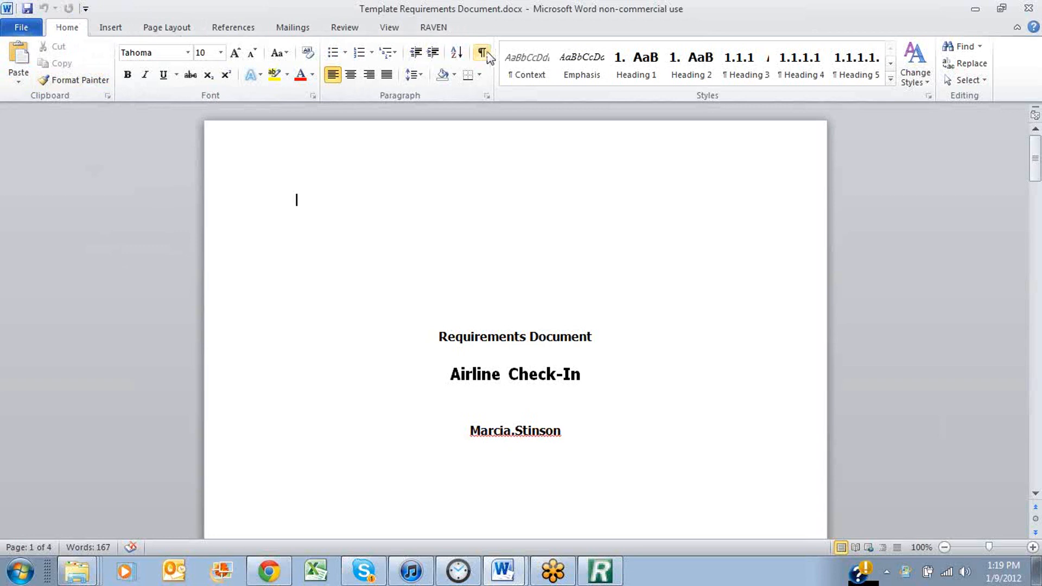
pyautogui.click(439, 30)
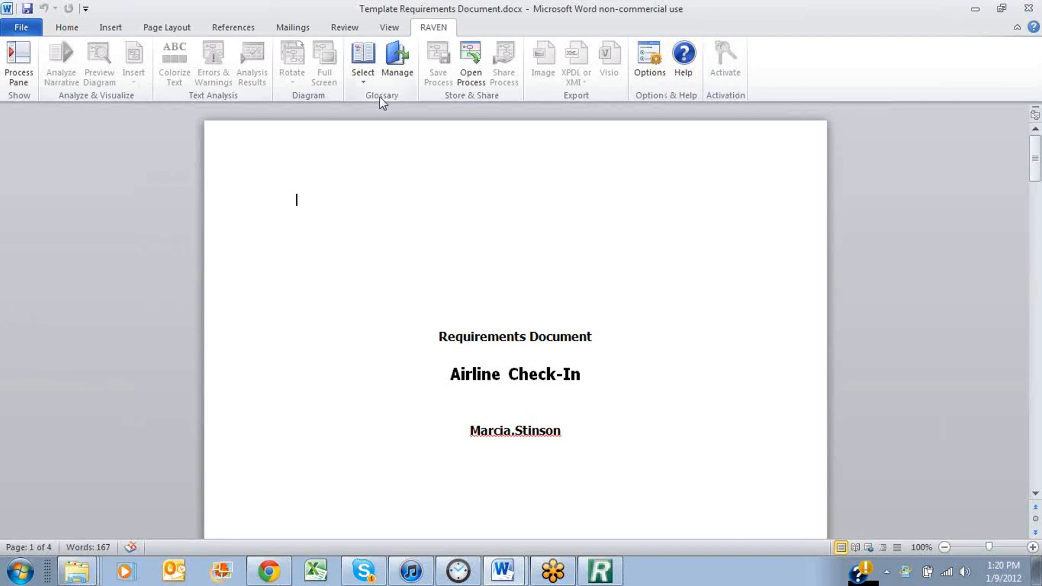
# In the RAVEN glossary manager, select the Airline Check-in Demo glossary, then close the manager
pyautogui.click(398, 62)
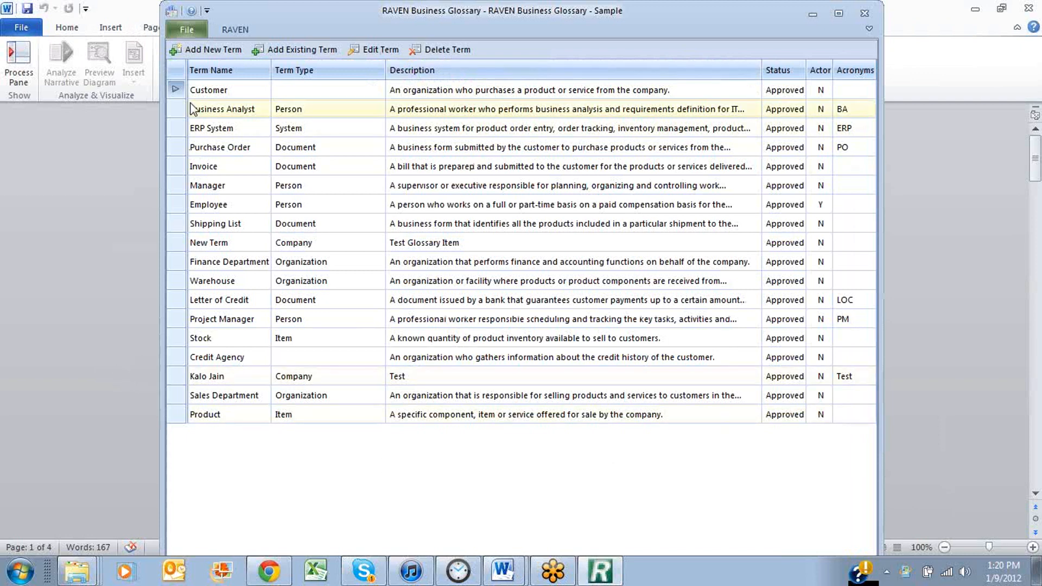
pyautogui.click(234, 30)
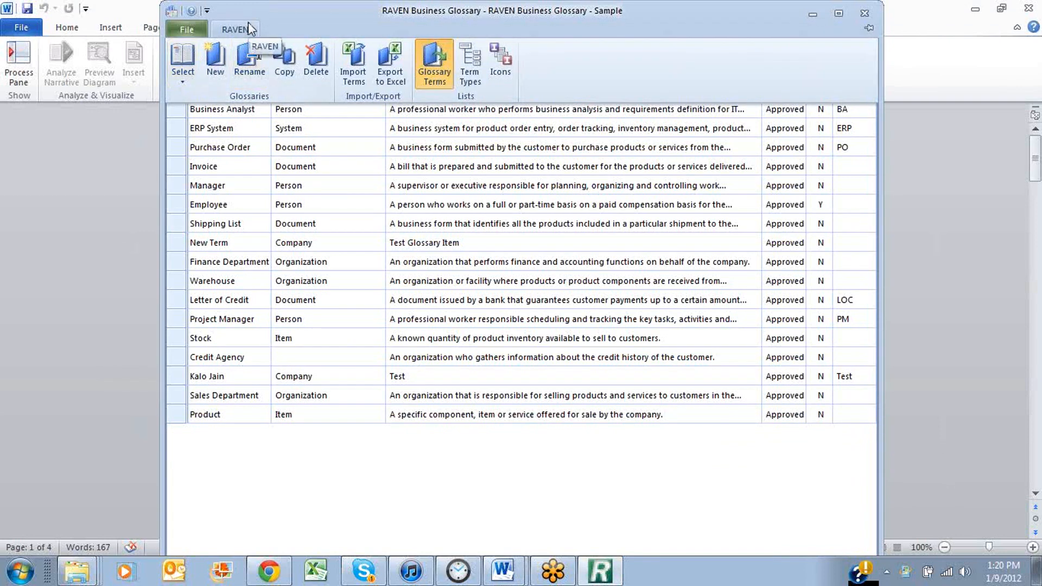
pyautogui.click(181, 79)
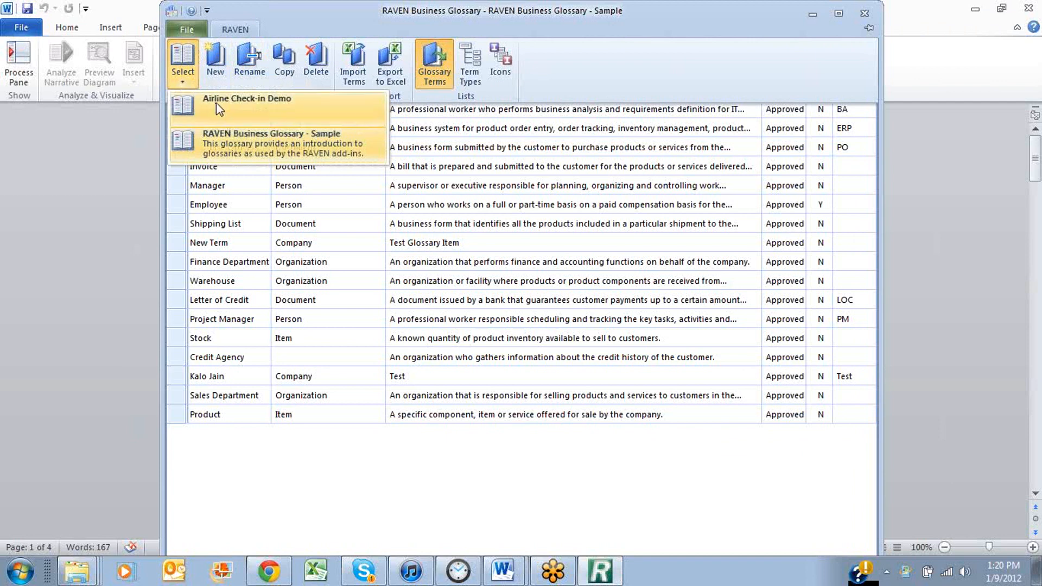
pyautogui.click(216, 103)
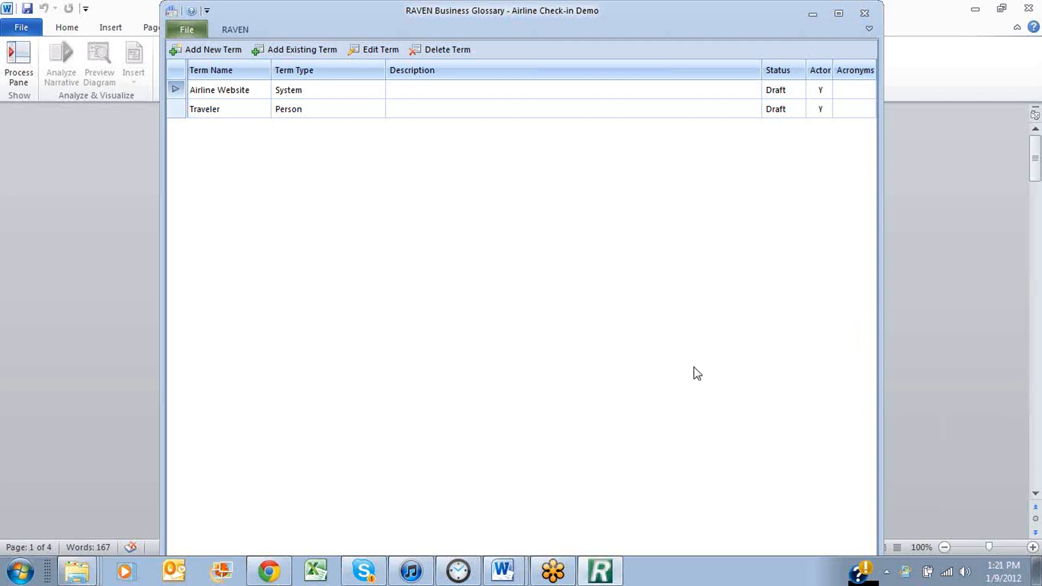
pyautogui.click(865, 13)
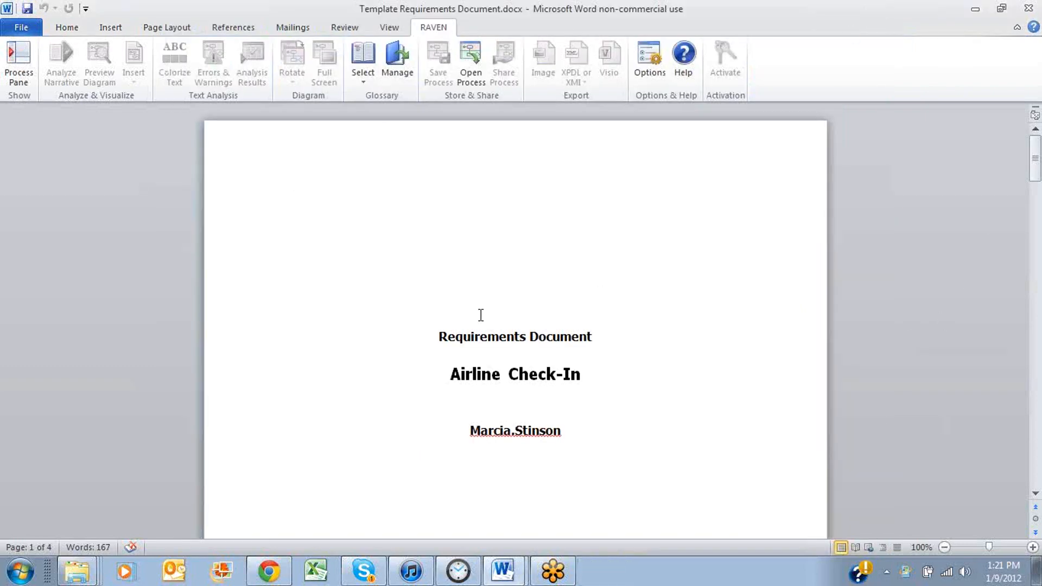
# Show the RAVEN process pane beside the document and widen it
pyautogui.click(21, 65)
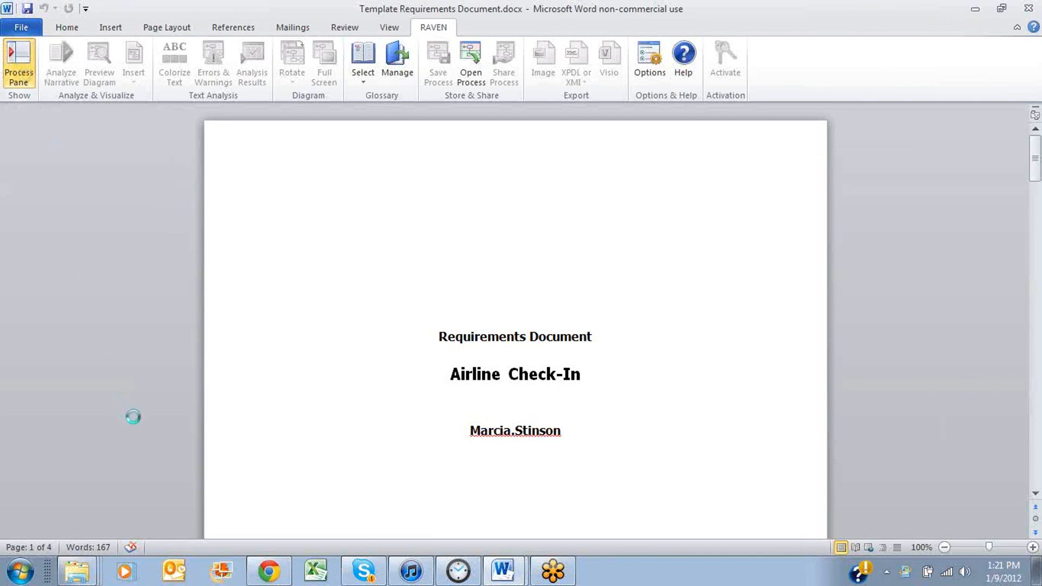
pyautogui.moveTo(201, 307); pyautogui.dragTo(361, 286)
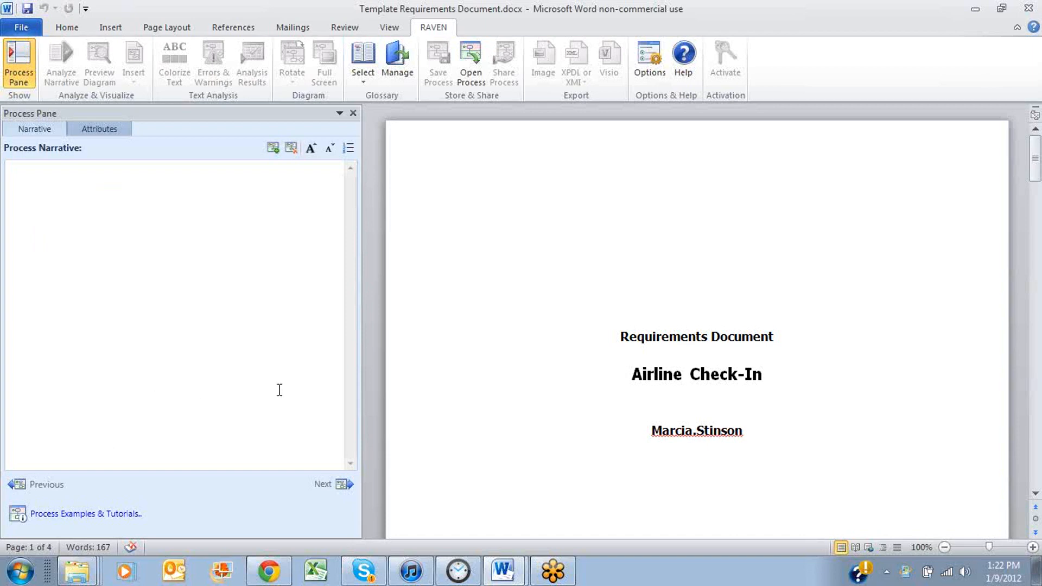
# Copy the five Pass 1 sentences from Office Process Demonstration script.docx into the process narrative of Template Requirements Document.docx
pyautogui.click(505, 570)
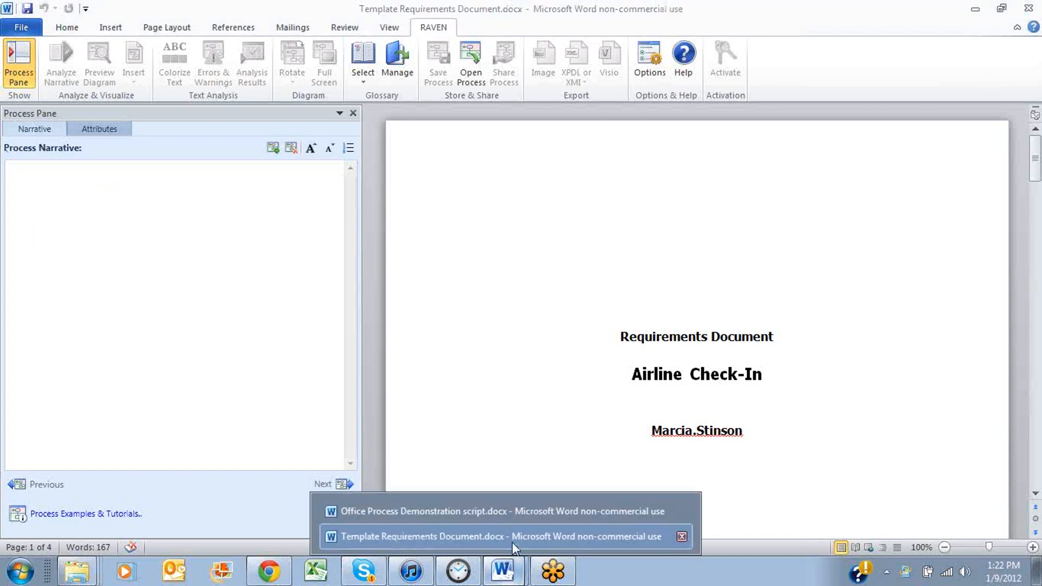
pyautogui.click(413, 514)
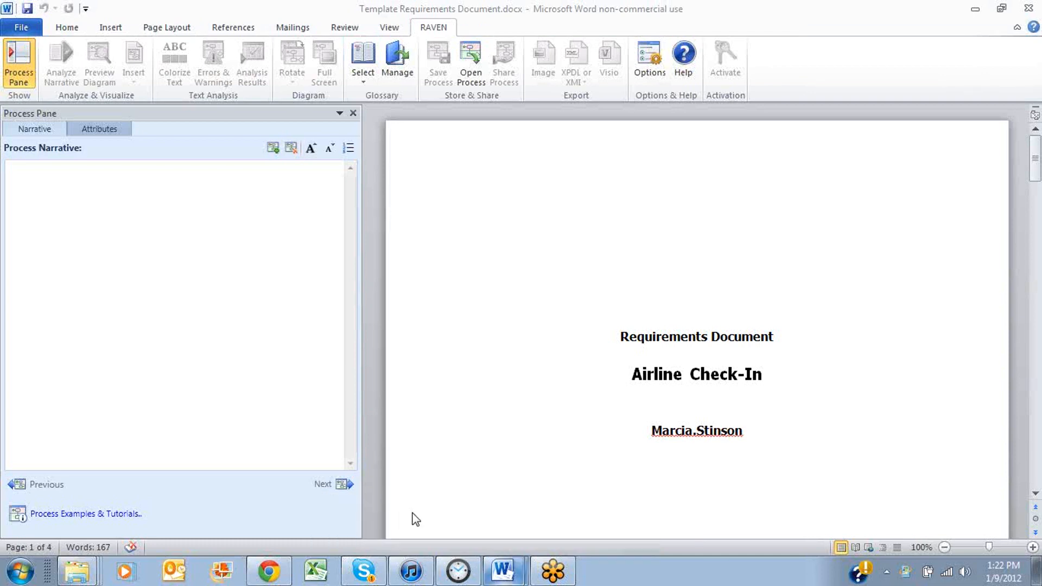
pyautogui.scroll(7, 435, 321)
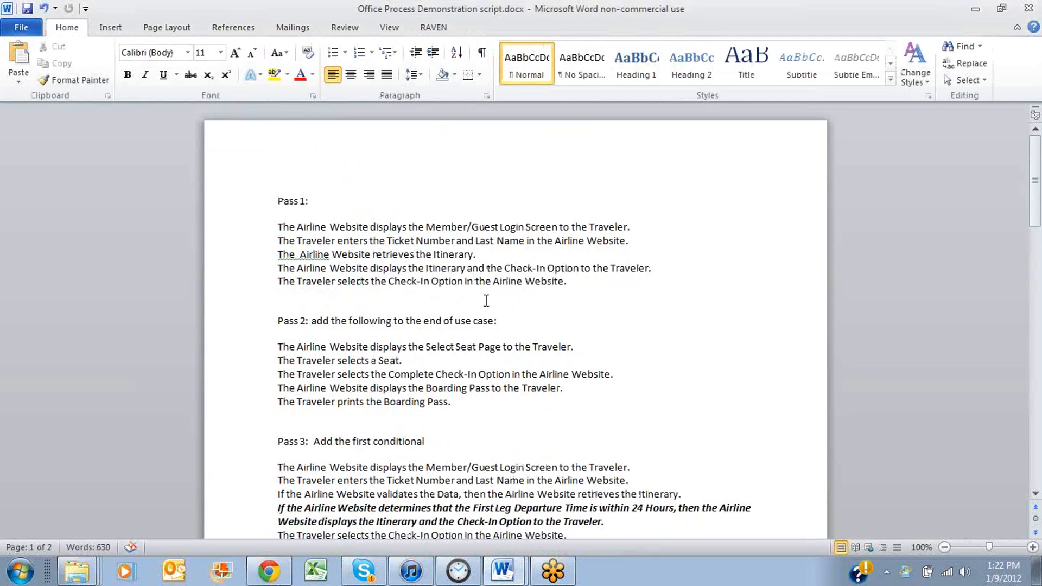
pyautogui.moveTo(582, 282); pyautogui.dragTo(248, 227)
pyautogui.hotkey('ctrl', 'c')
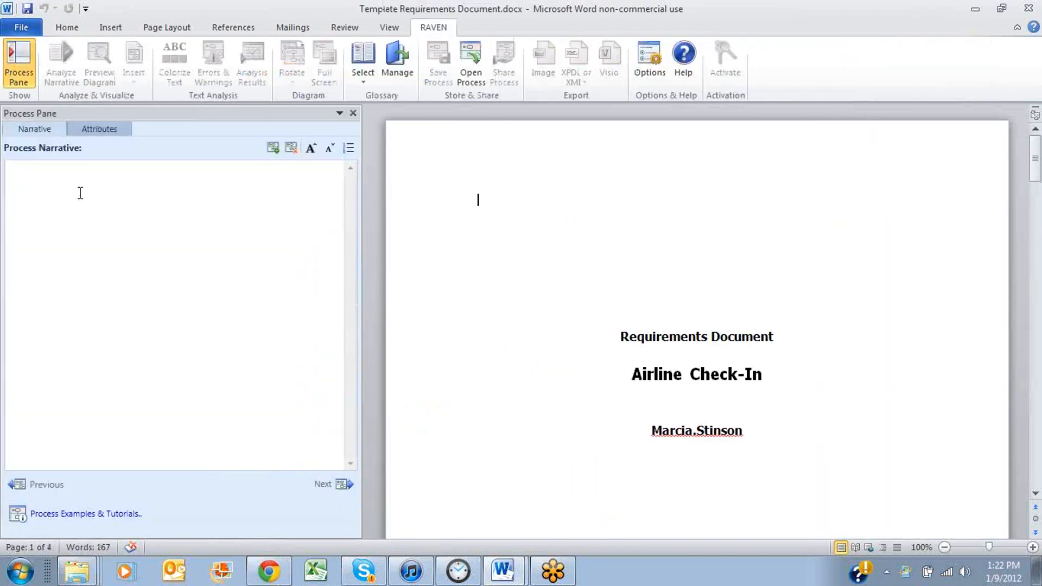
pyautogui.click(37, 173)
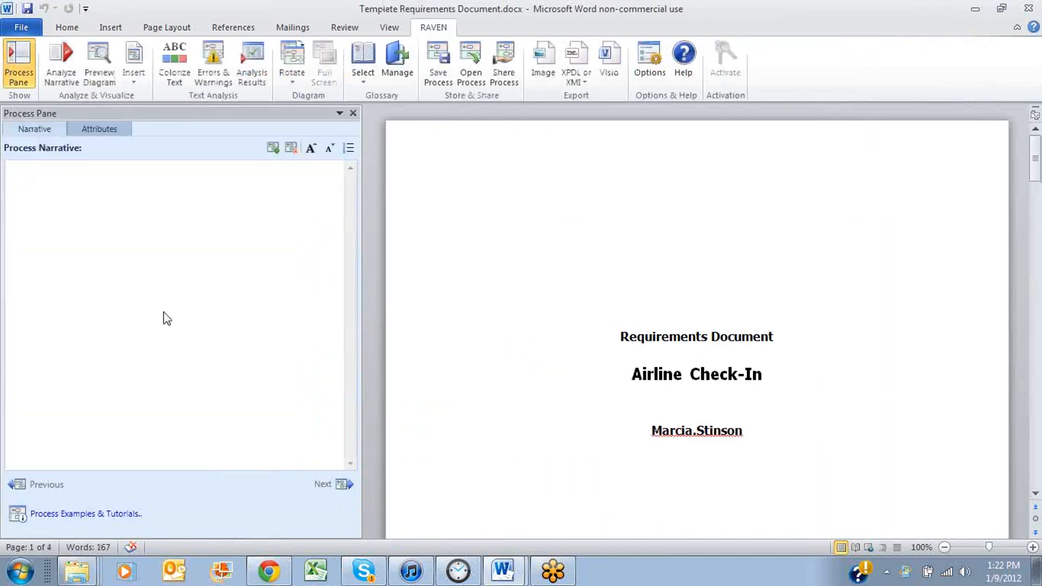
pyautogui.hotkey('ctrl', 'v')
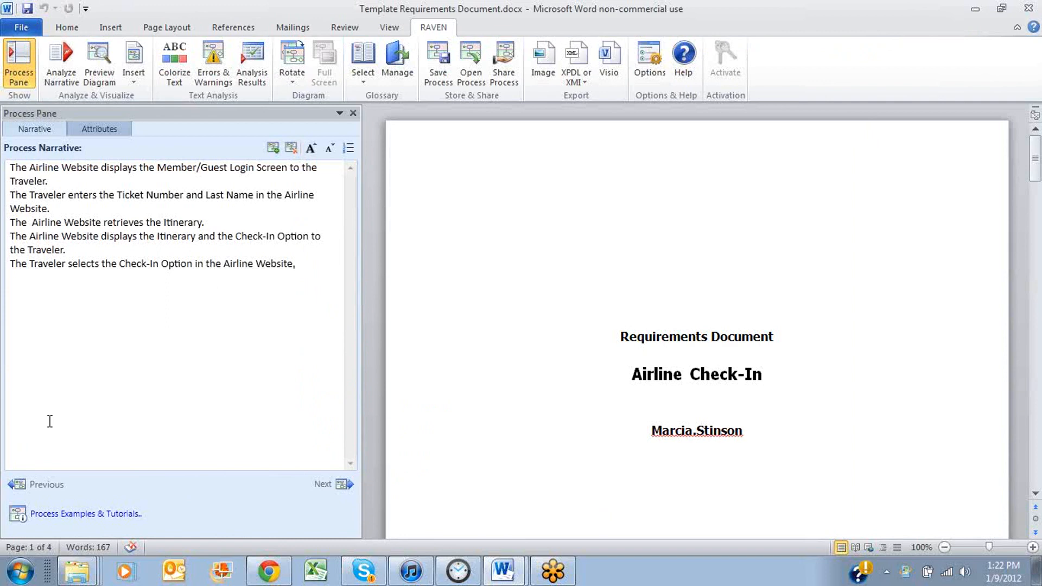
# End the last sentence of the process narrative with a period
pyautogui.press('BackSpace')
pyautogui.write('.')
pyautogui.press('BackSpace')
pyautogui.write(',')
pyautogui.press('BackSpace')
pyautogui.write('.')
# Analyze the process narrative and colorize its text
pyautogui.click(59, 75)
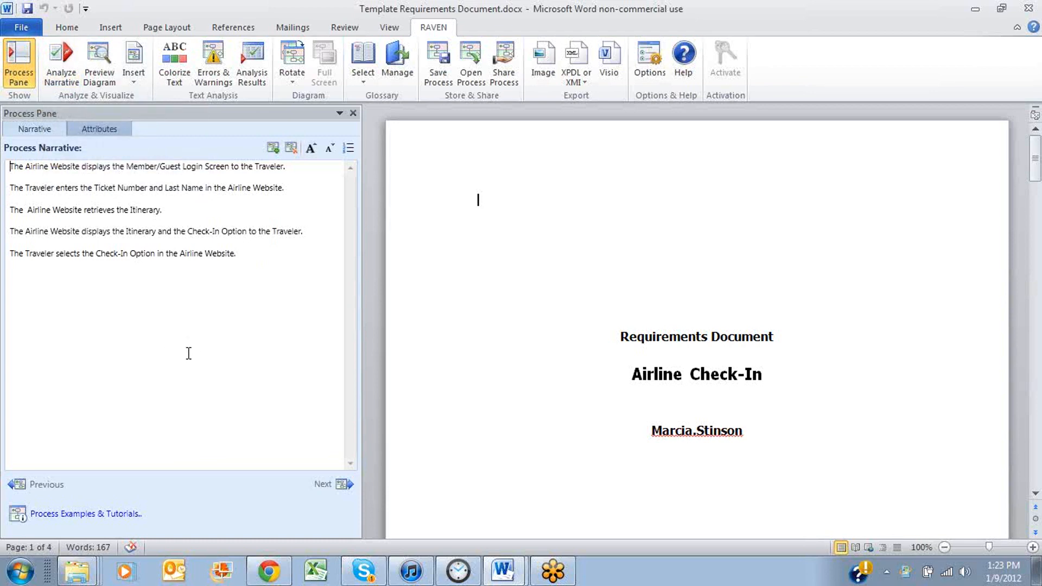
pyautogui.click(175, 68)
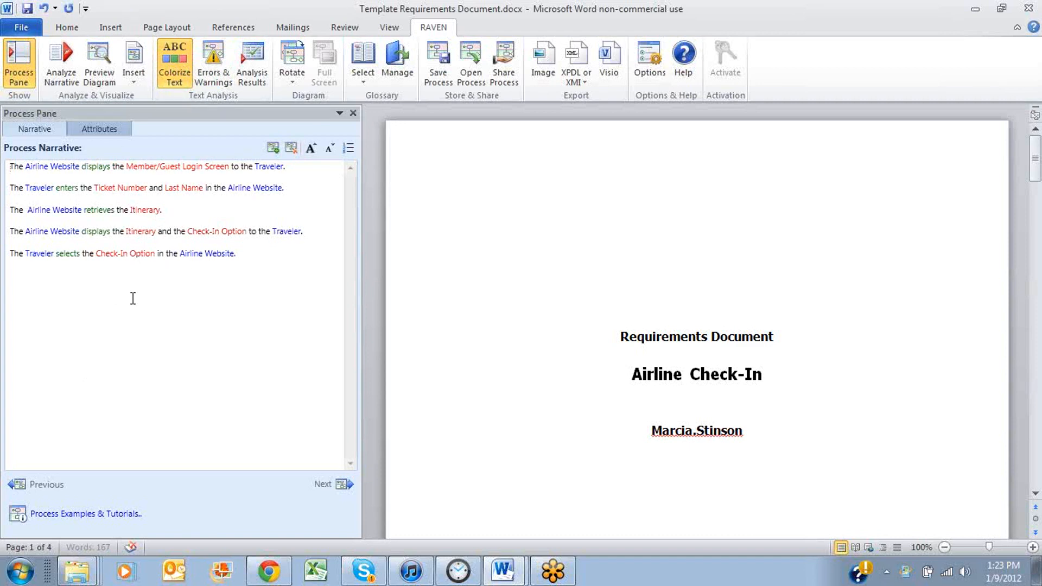
# Check the errors and warnings lists for the analyzed narrative, then close them
pyautogui.click(211, 54)
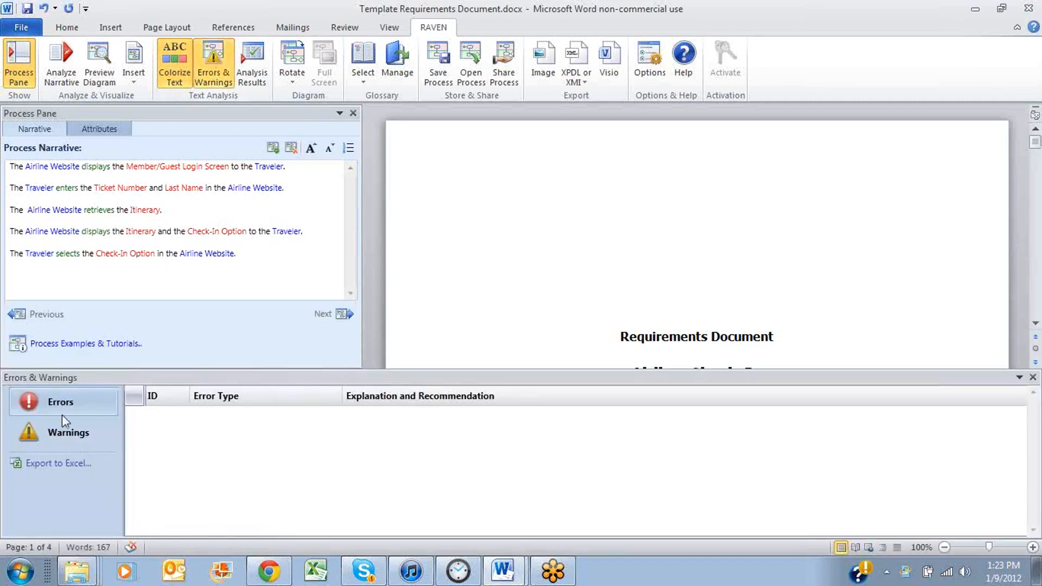
pyautogui.click(64, 434)
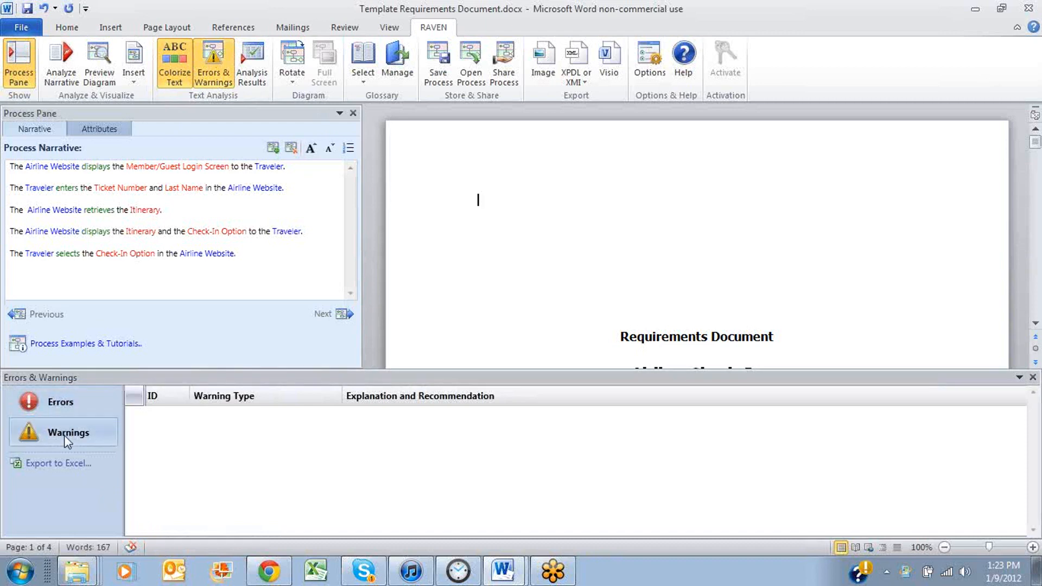
pyautogui.click(1033, 377)
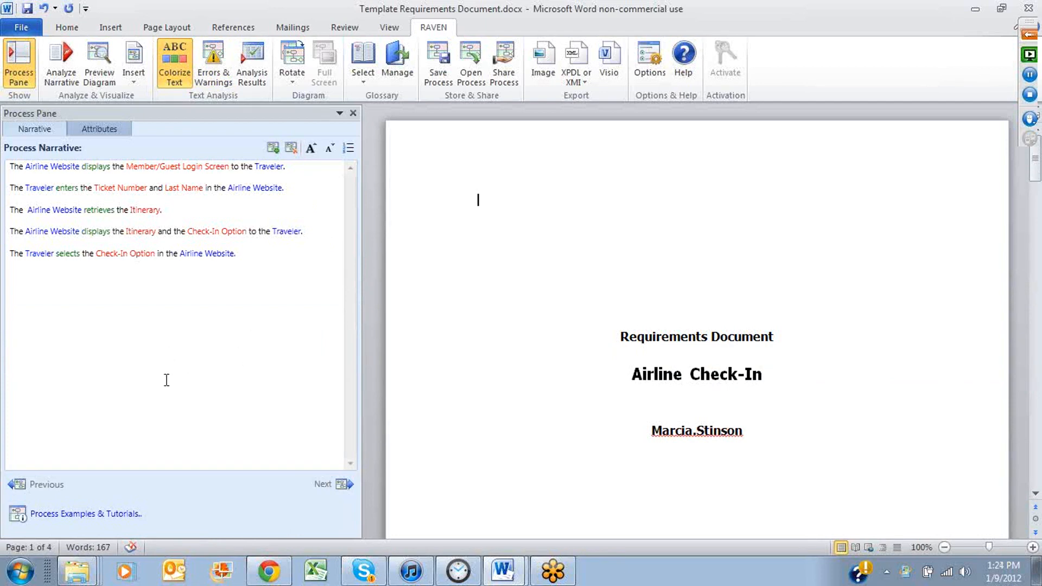
# Append the five Pass 2 sentences from Office Process Demonstration script.docx to the end of the process narrative and analyze it again
pyautogui.click(504, 571)
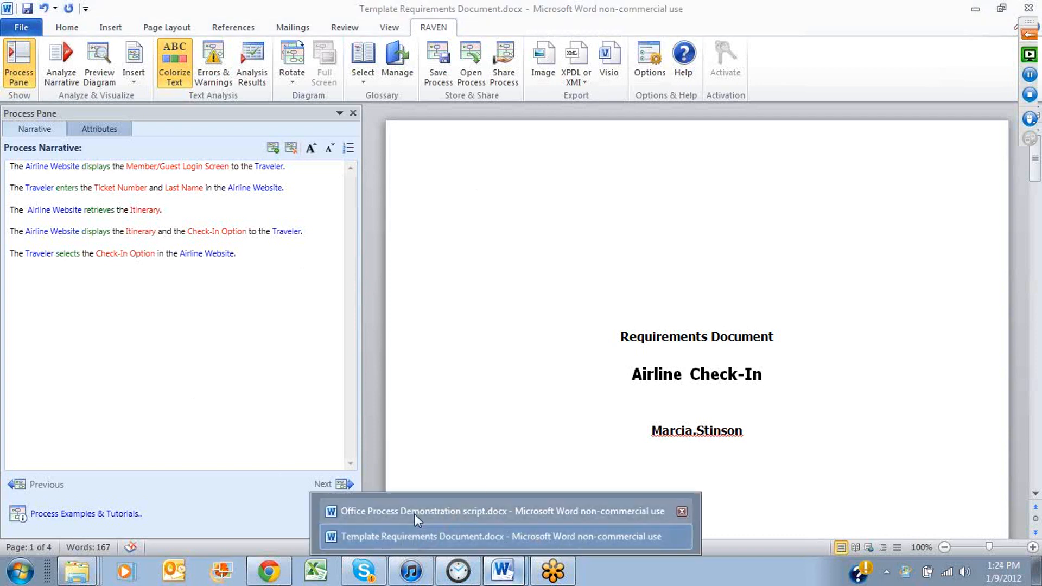
pyautogui.click(411, 533)
pyautogui.hotkey('alt', 'Tab')
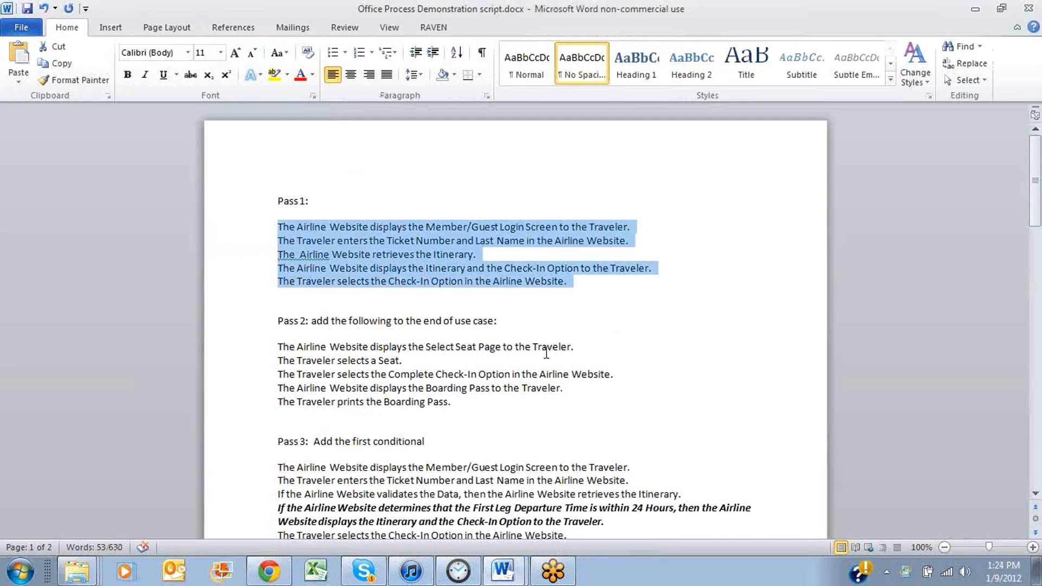
pyautogui.scroll(-2, 542, 350)
pyautogui.moveTo(452, 296); pyautogui.dragTo(262, 235)
pyautogui.hotkey('ctrl', 'c')
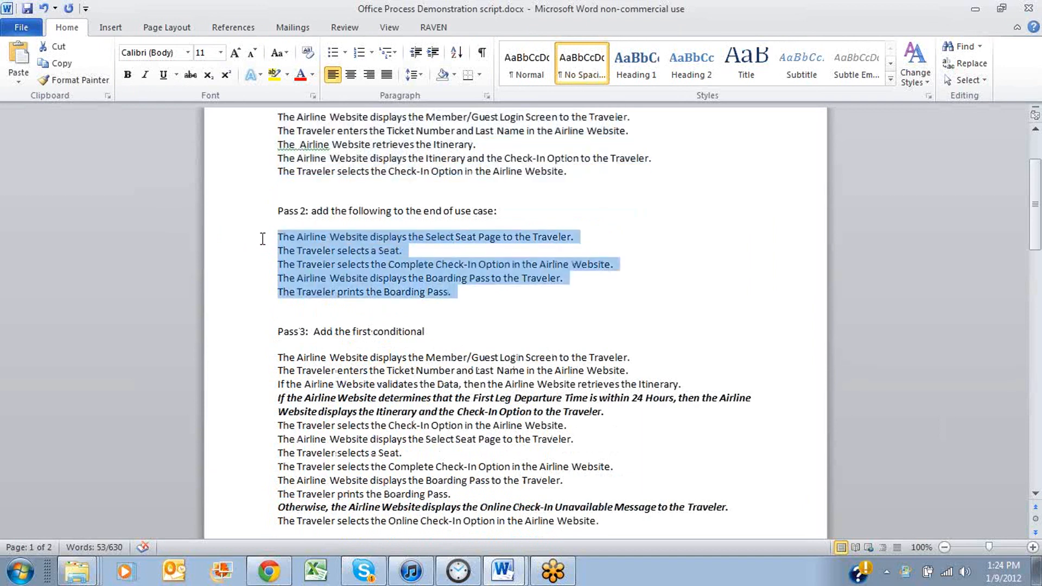
pyautogui.click(975, 8)
pyautogui.click(264, 248)
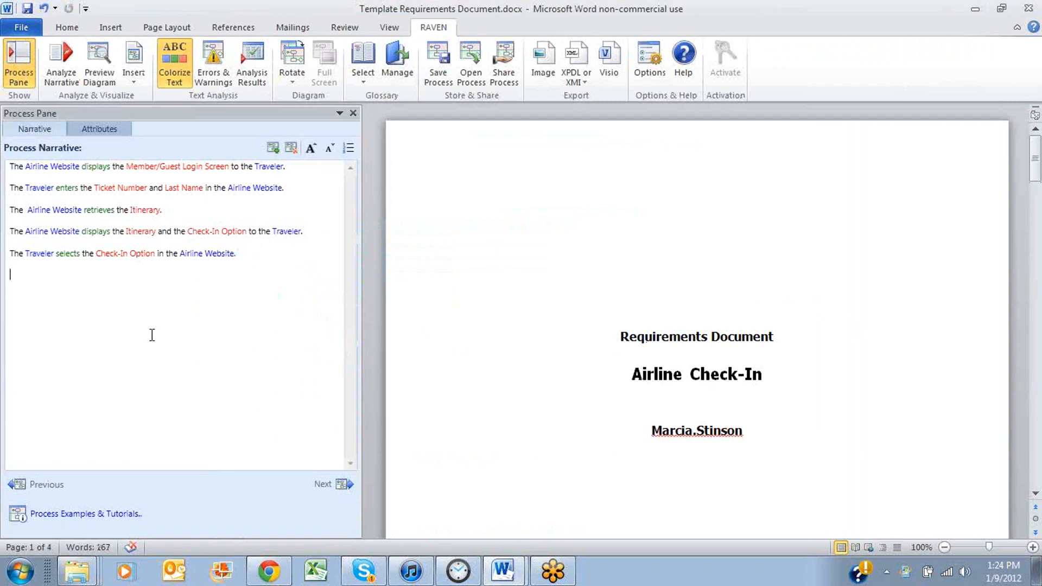
pyautogui.hotkey('ctrl', 'v')
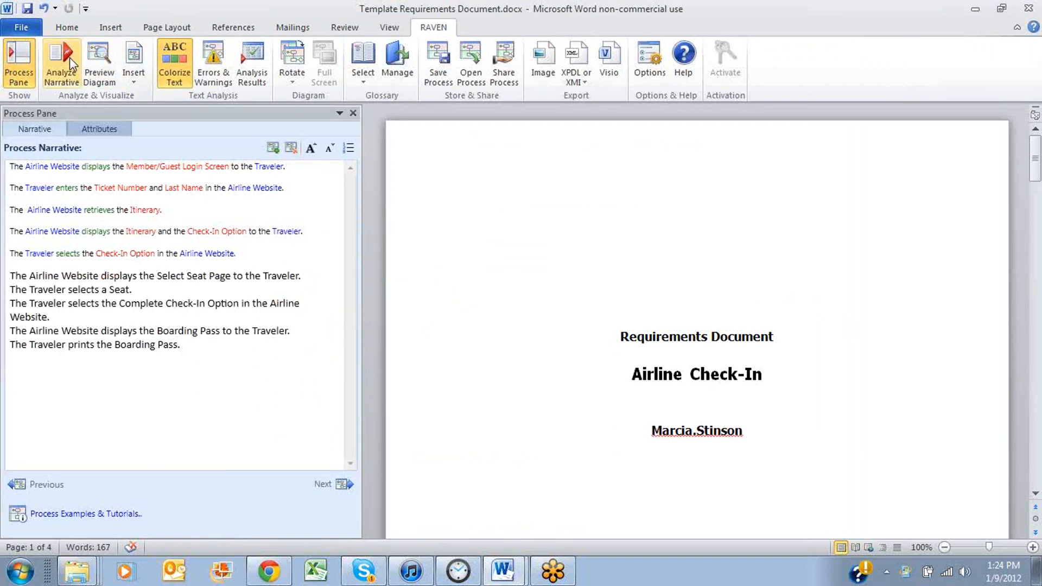
pyautogui.click(61, 65)
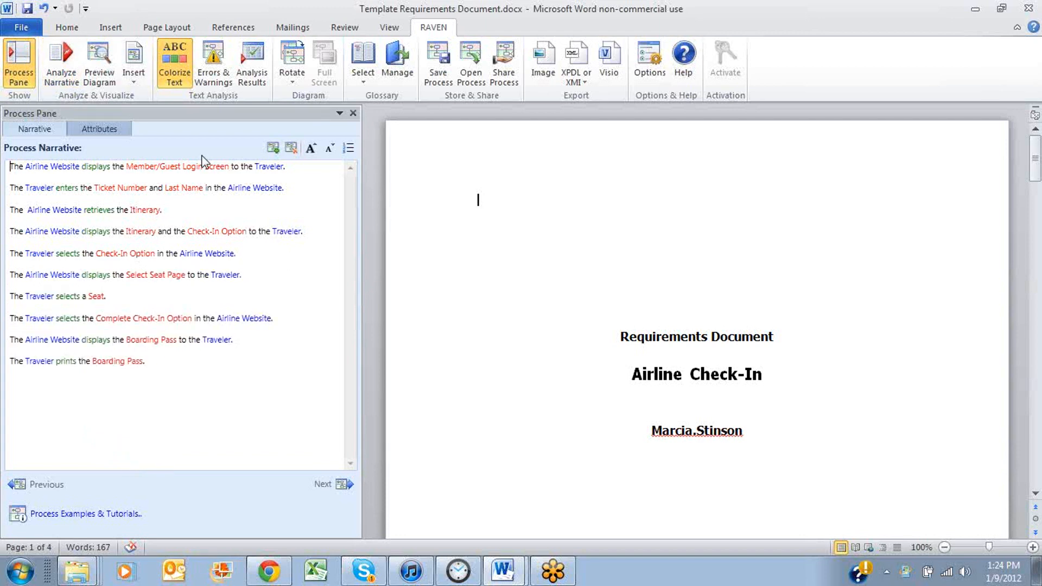
# Review the errors and warnings for the extended narrative against its sentences, then close the errors and warnings list
pyautogui.click(213, 65)
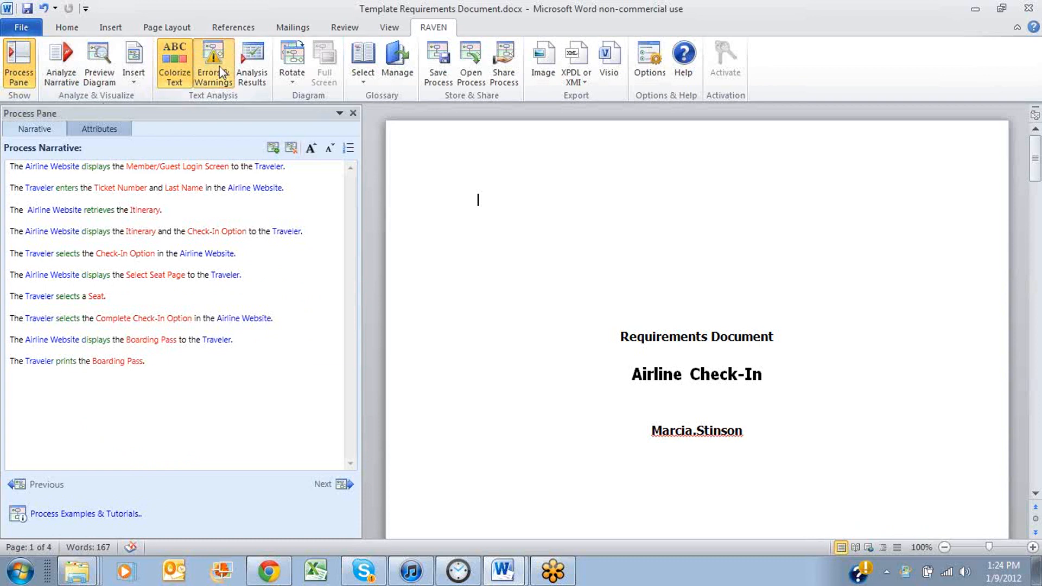
pyautogui.click(74, 406)
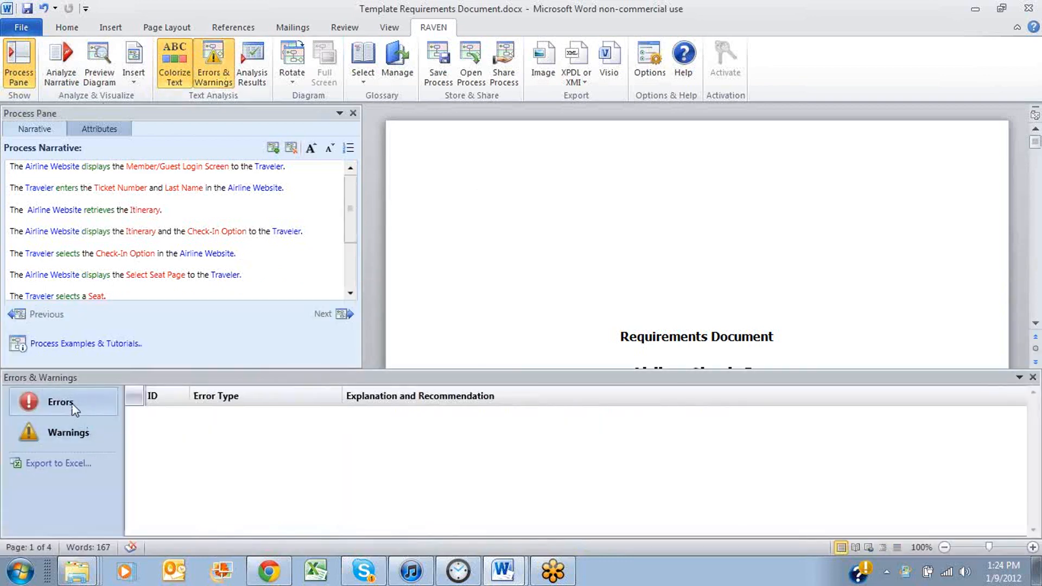
pyautogui.click(60, 437)
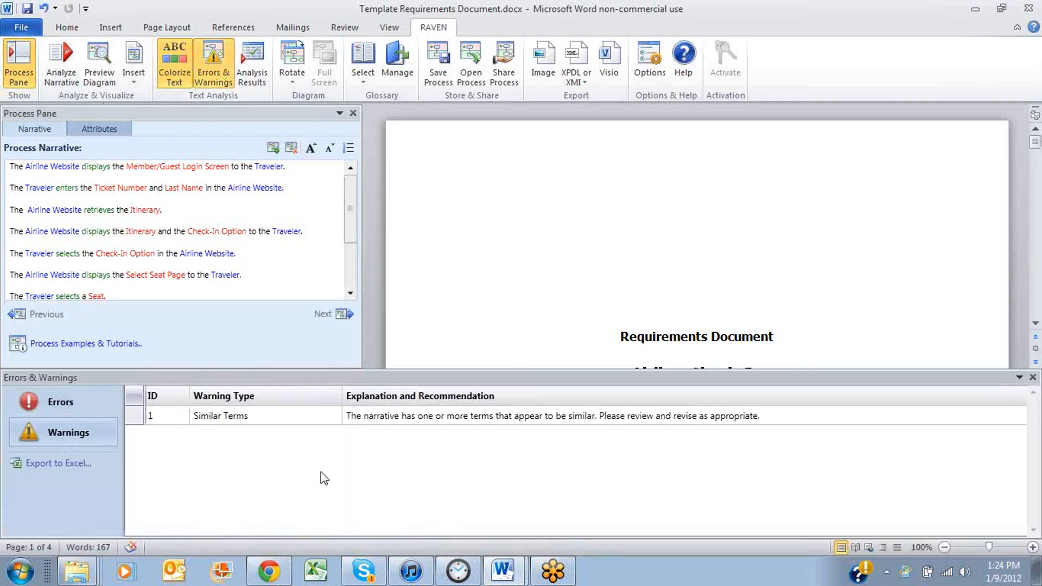
pyautogui.moveTo(354, 204); pyautogui.dragTo(356, 211)
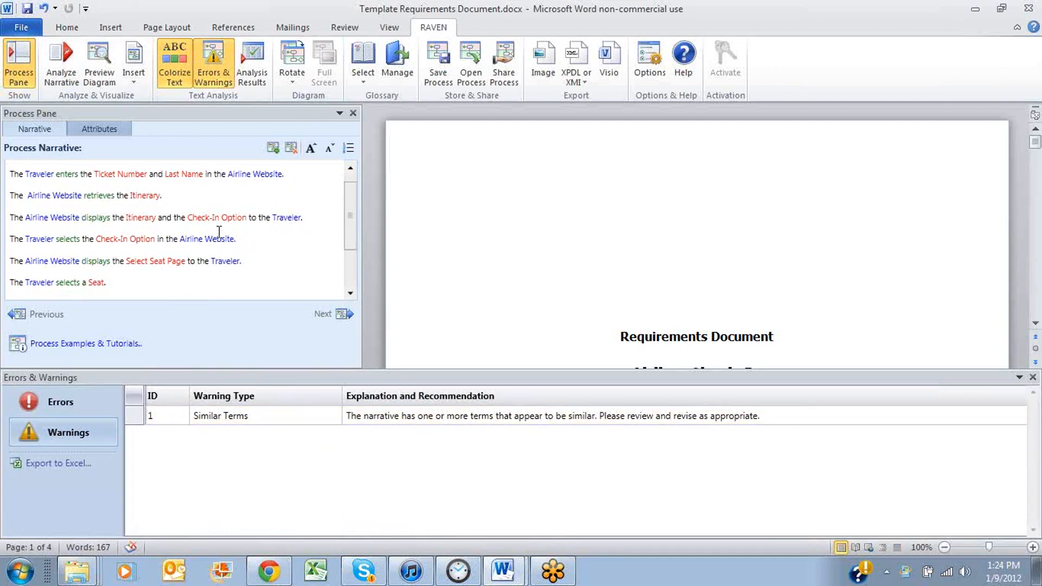
pyautogui.moveTo(351, 230); pyautogui.dragTo(353, 260)
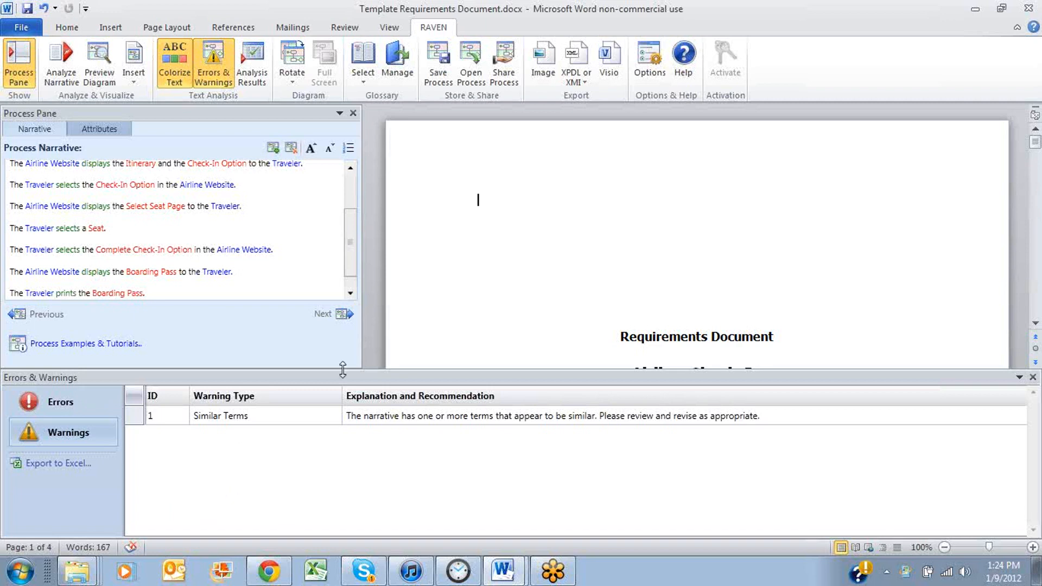
pyautogui.moveTo(351, 259); pyautogui.dragTo(353, 214)
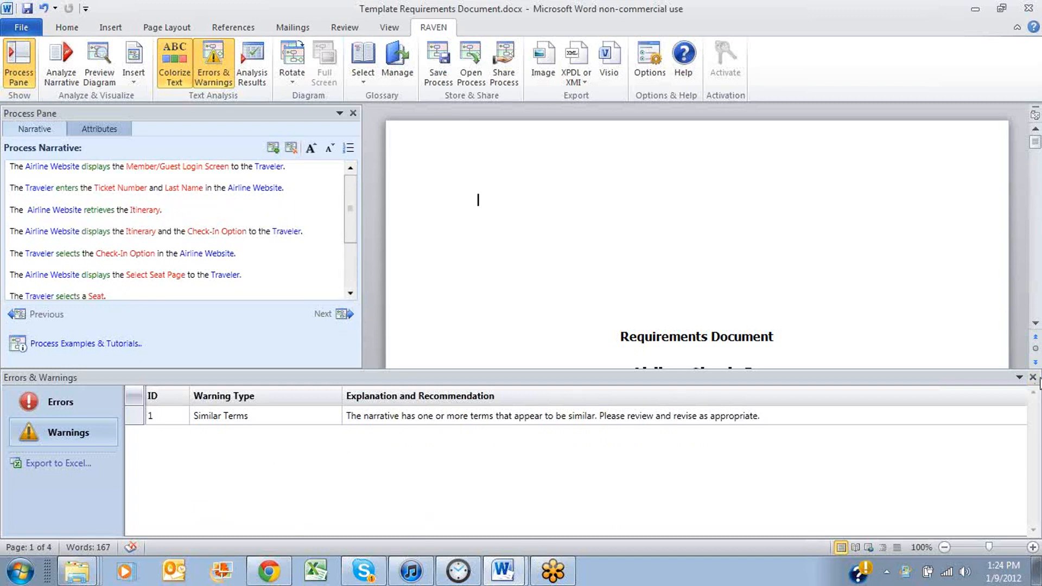
pyautogui.click(1032, 377)
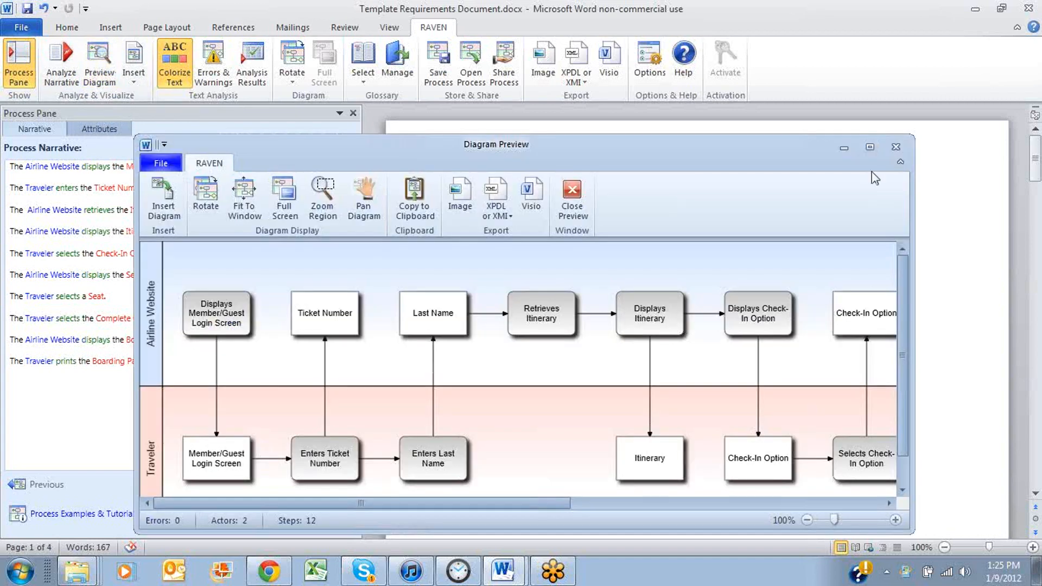
# Maximize the diagram preview and look along the Airline Website and Traveler swimlanes
pyautogui.click(870, 148)
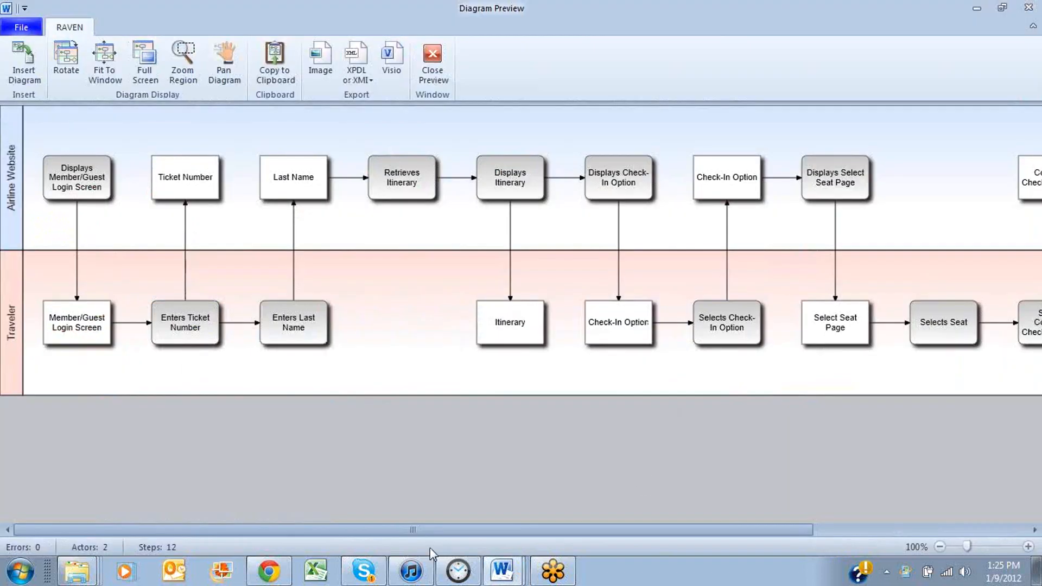
pyautogui.moveTo(360, 530); pyautogui.dragTo(258, 574)
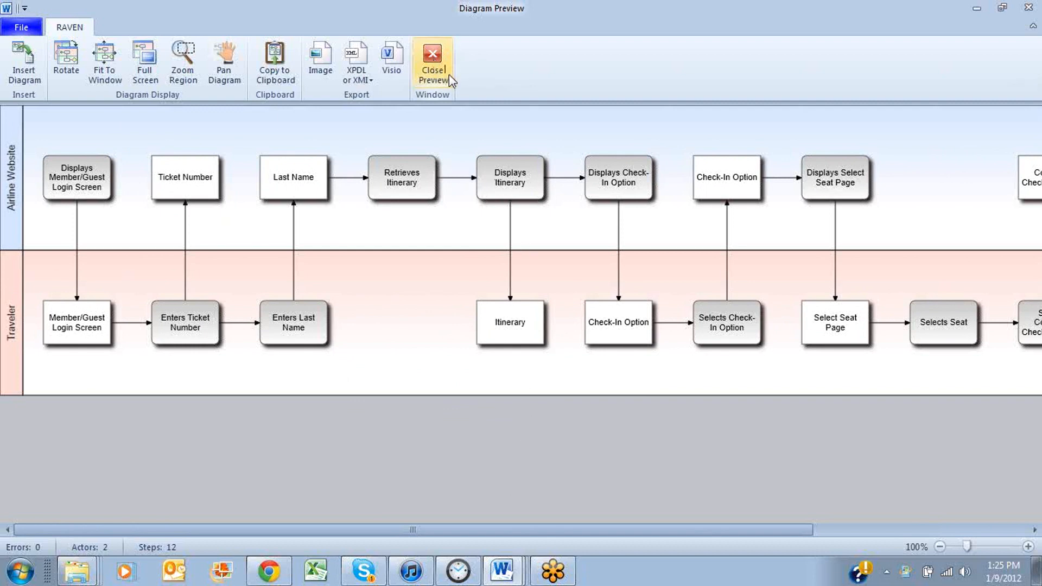
# Close the diagram preview and add after the Itinerary retrieval sentence "If the Airline Website determines that the First Leg Departure Time is within 24 hours"
pyautogui.click(434, 67)
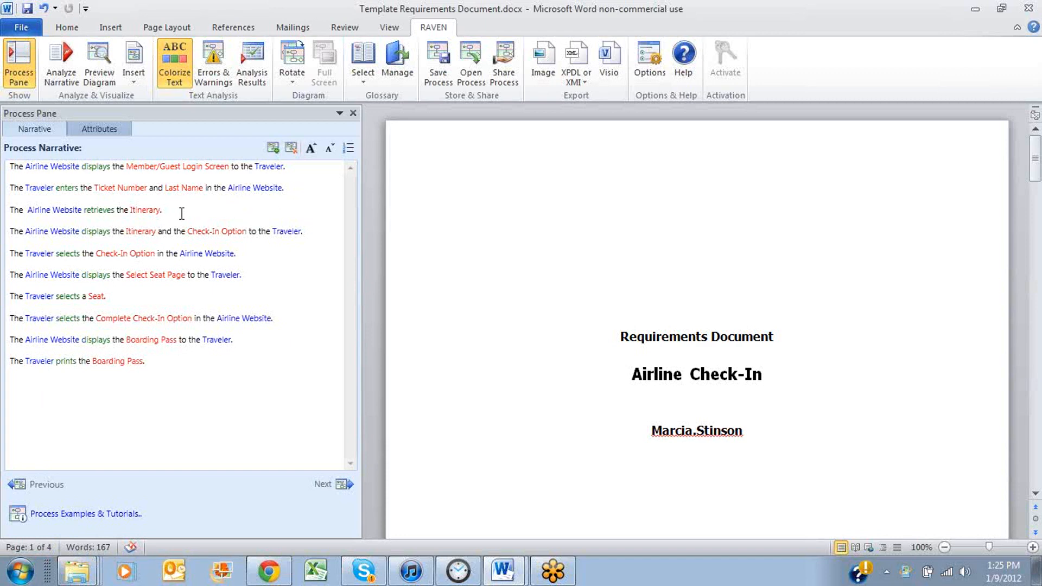
pyautogui.press('Return')
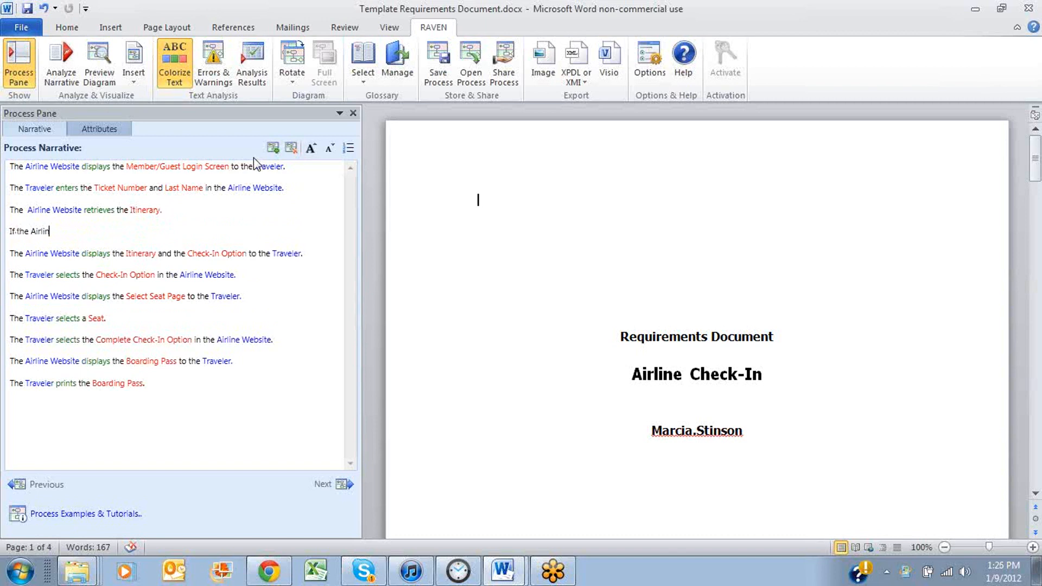
pyautogui.write('If the Airline Website determines that,')
pyautogui.press('BackSpace')
pyautogui.write('the ')
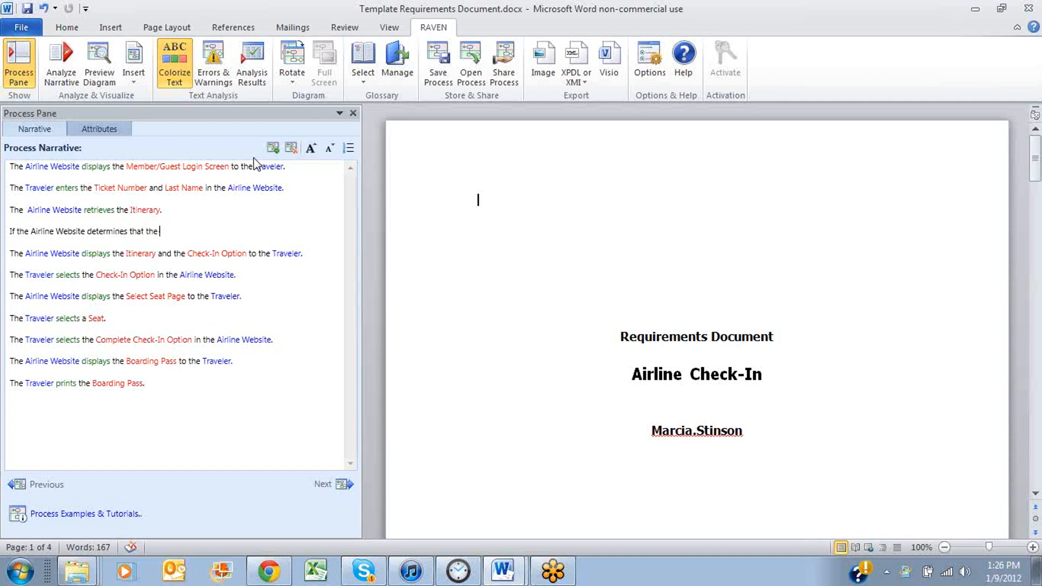
pyautogui.write('First Leg Dec')
pyautogui.write('arture Time is whe')
pyautogui.press('BackSpace')
pyautogui.press('BackSpace')
pyautogui.write('ithin 2')
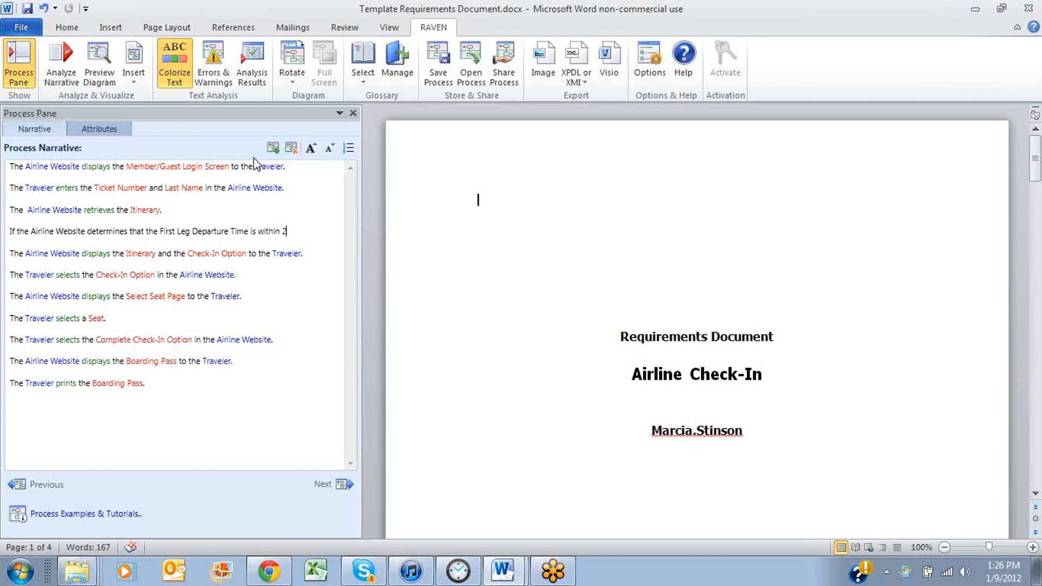
pyautogui.write('4 hours')
# Complete the conditional sentence with ", then the Airline Website displays the Itinerary and the Check-in Option to the Traveler."
pyautogui.write(', then the Airline Website displays the')
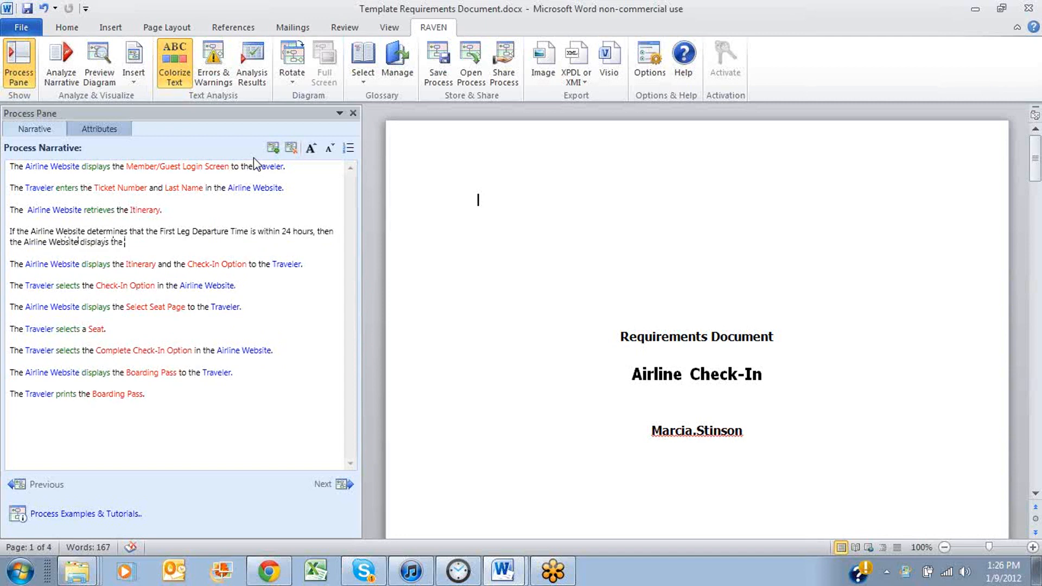
pyautogui.write(' Itinerary and the Check-In Opt')
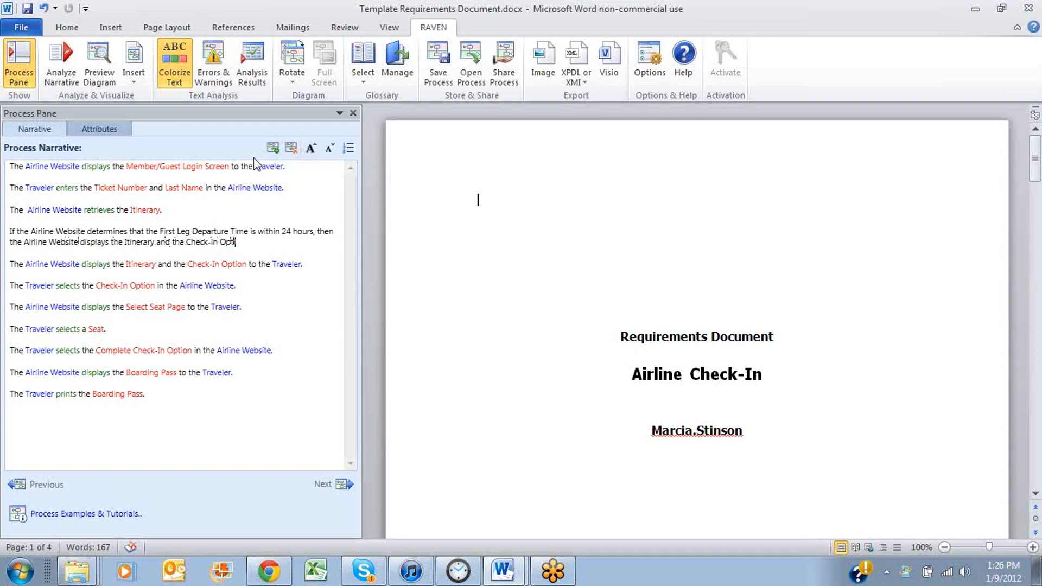
pyautogui.write('ion to the Traveler.')
# Delete the old unconditional sentence about displaying the Itinerary and the Check-In Option, including its empty line
pyautogui.moveTo(266, 264); pyautogui.dragTo(8, 263)
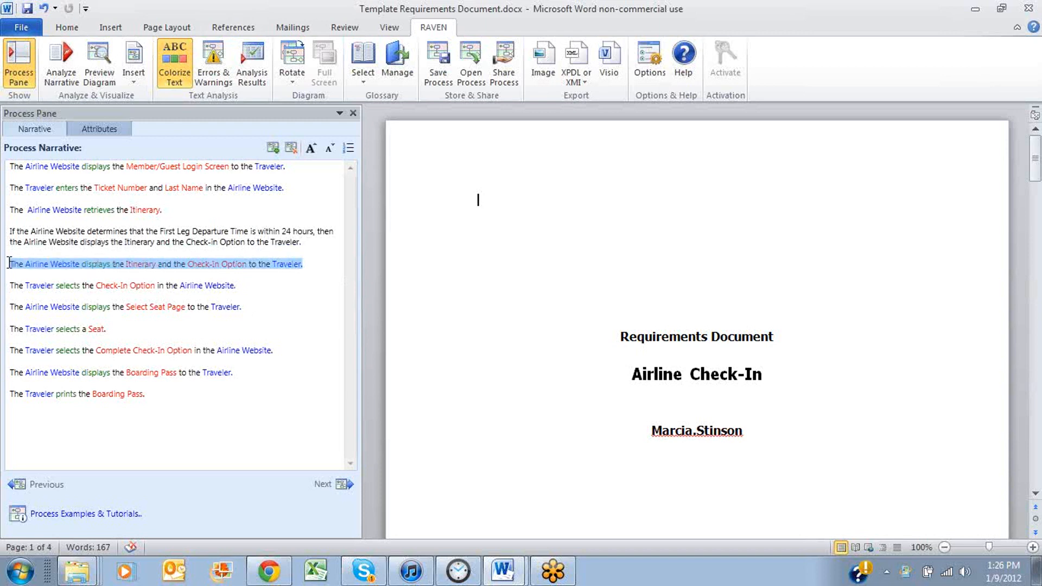
pyautogui.press('Delete')
pyautogui.press('Delete')
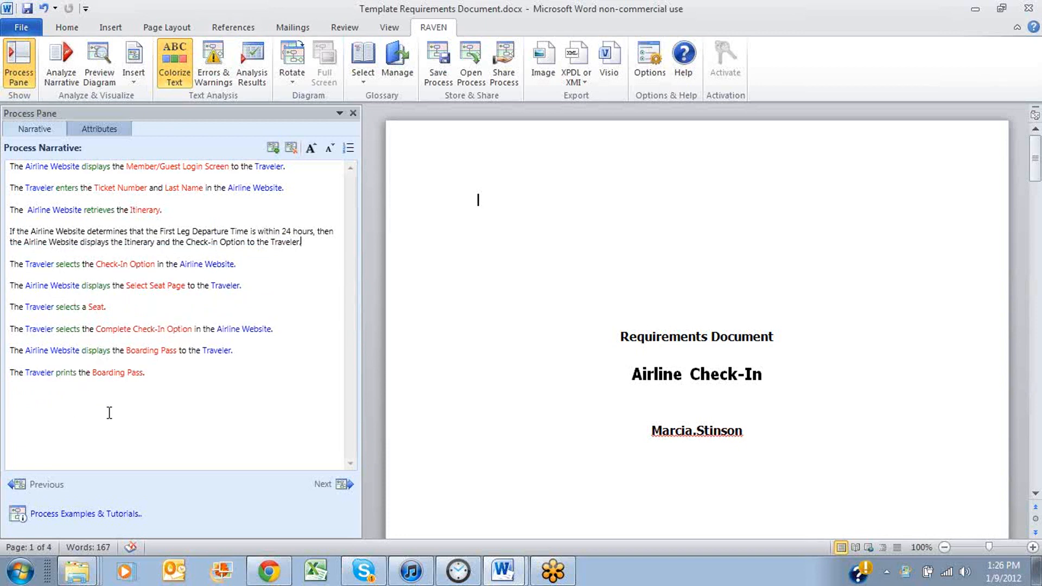
# Append "Otherwise, the Airline Website displays the Online Check-In Unavailable Message to the Traveler." to the end of the narrative and analyze it
pyautogui.click(168, 374)
pyautogui.write('Otherwi')
pyautogui.write('se, the Airline Website displays the Online Check')
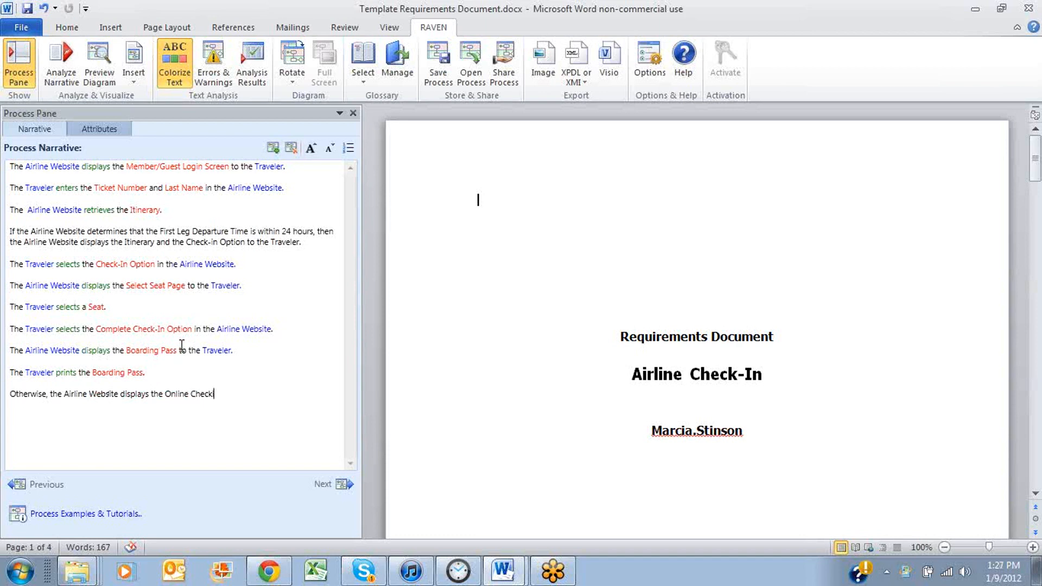
pyautogui.write('-In Unavailable Message to')
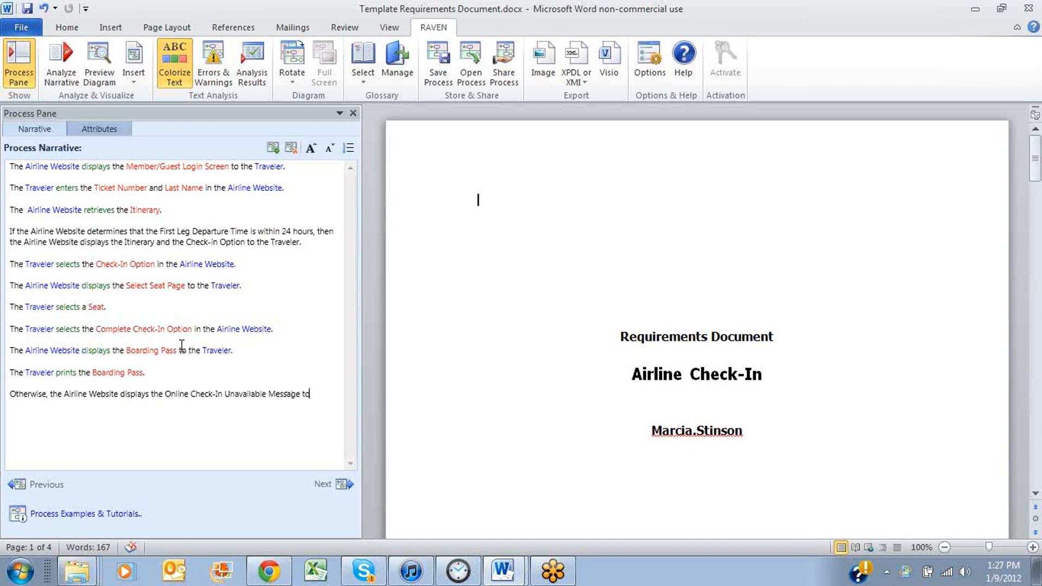
pyautogui.write(' the Traveler.')
pyautogui.click(60, 64)
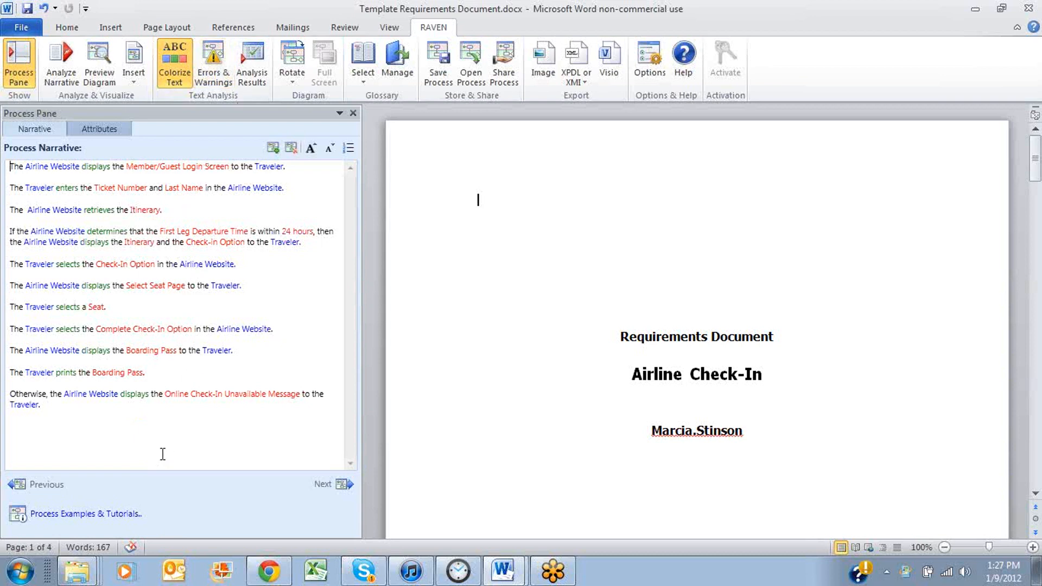
# Check the warnings and errors lists for the narrative with the departure time condition, then close them
pyautogui.click(211, 56)
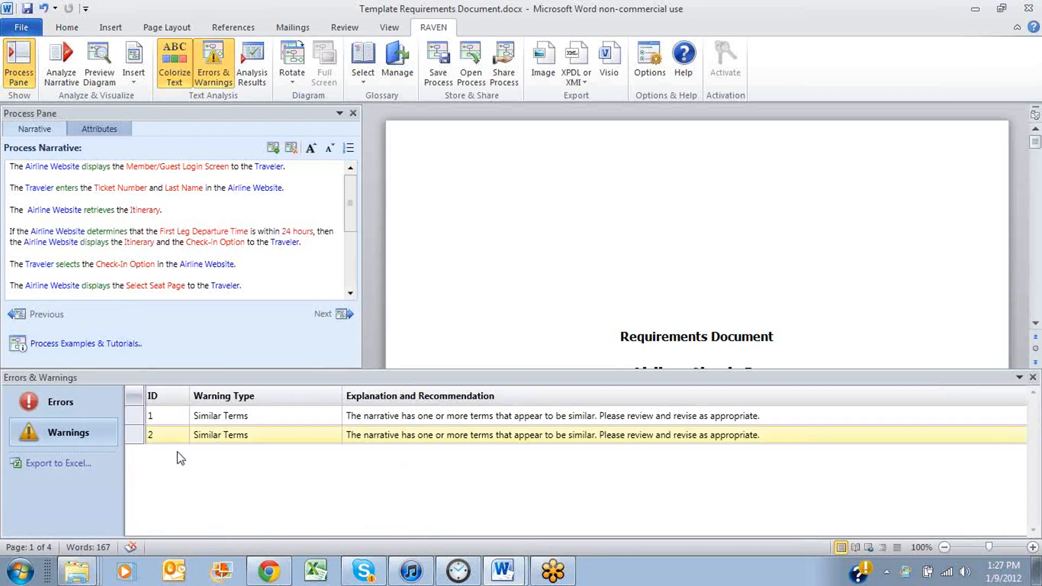
pyautogui.click(61, 404)
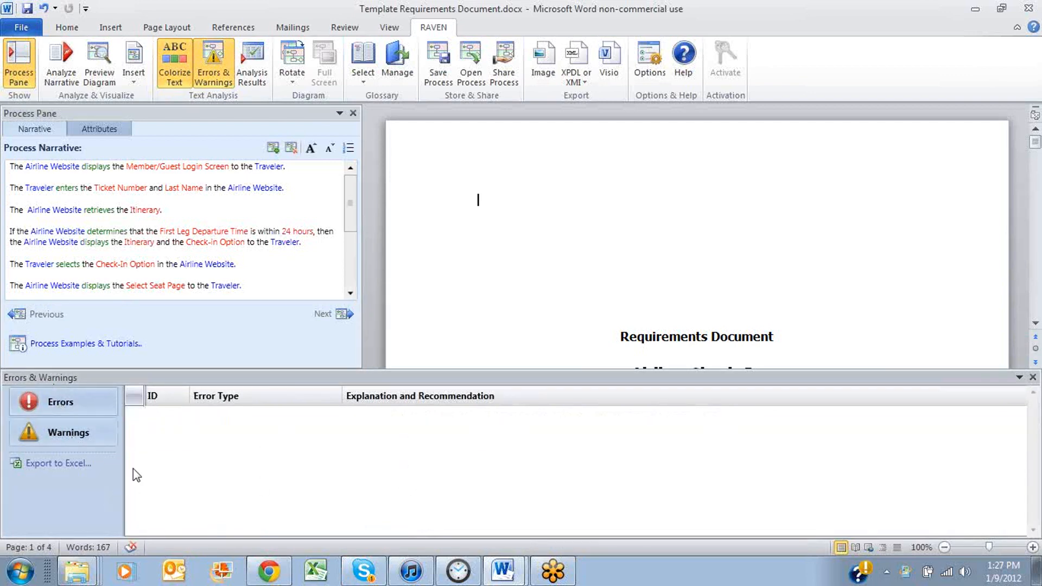
pyautogui.click(1033, 377)
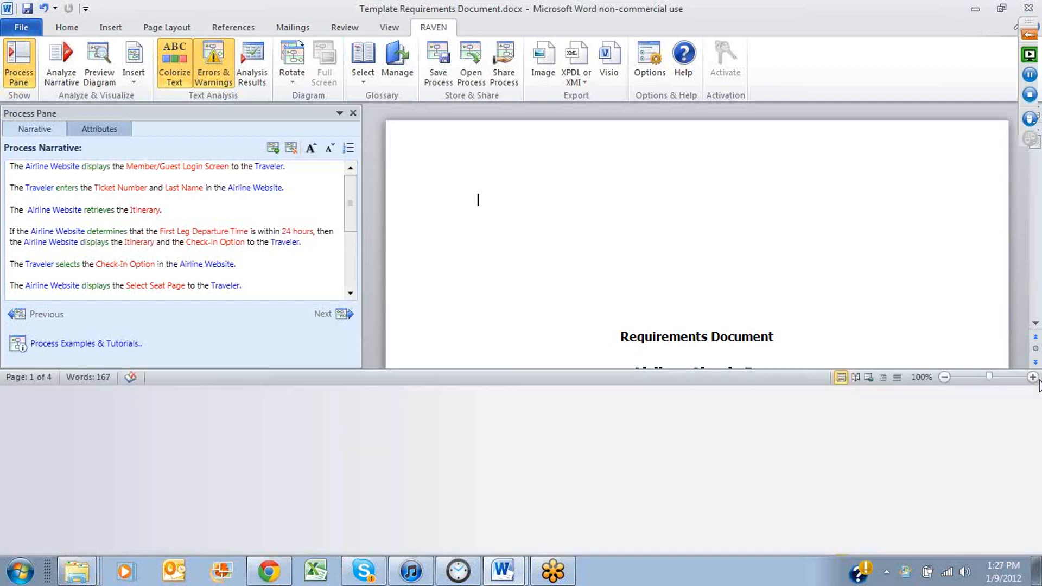
# Preview the process diagram in a maximized window to examine the departure time decision, then close the preview
pyautogui.click(103, 81)
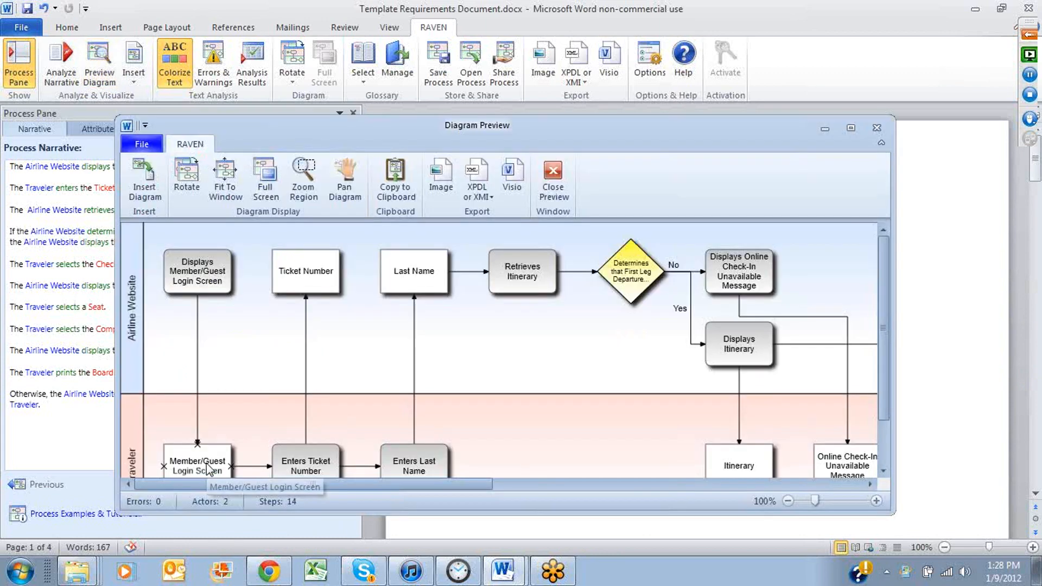
pyautogui.click(850, 128)
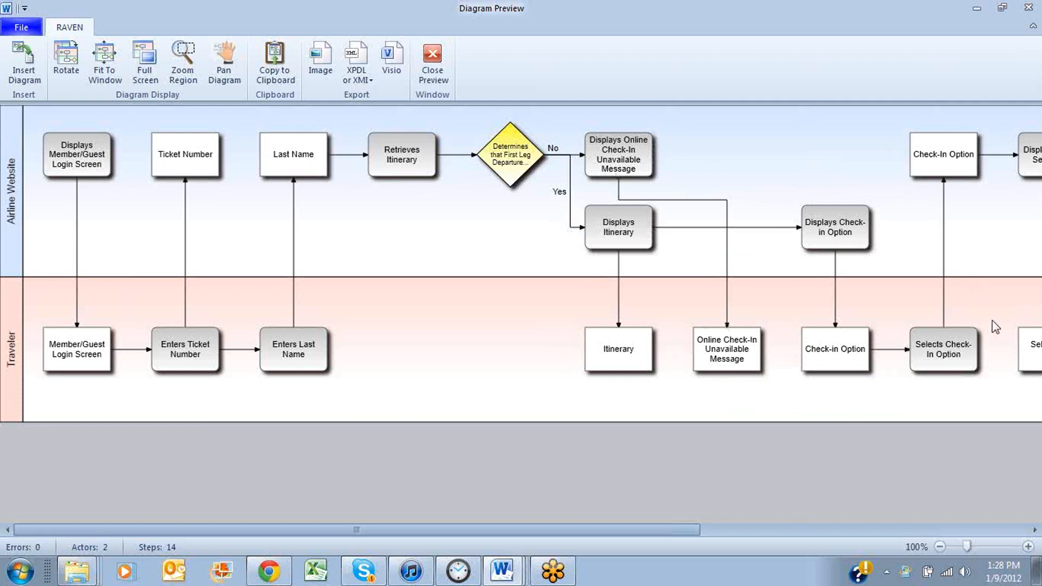
pyautogui.click(1029, 8)
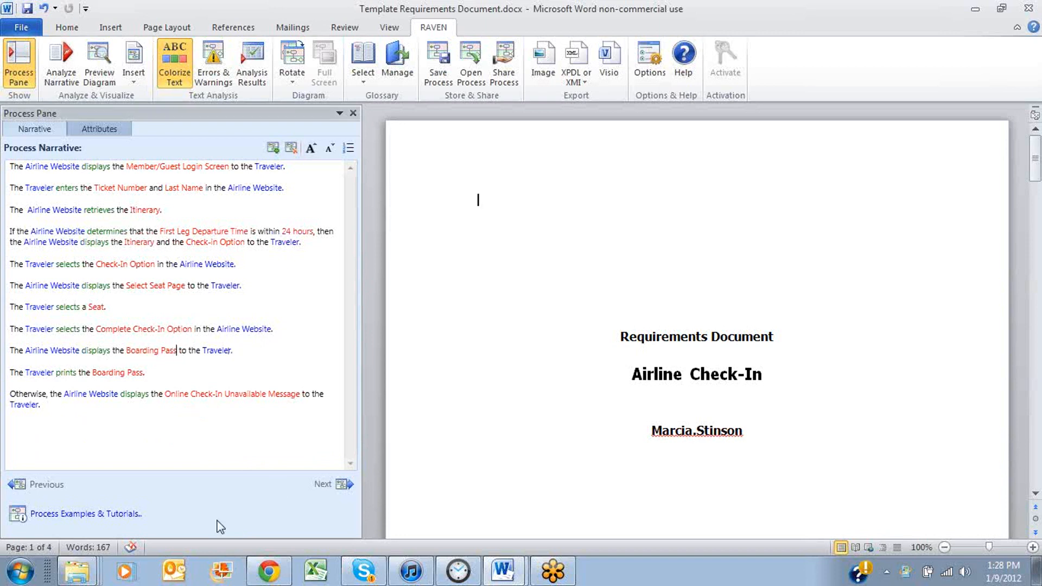
# Replace Boarding Pass with Print Options in the sentence about what the Airline Website displays to the Traveler after check-in is completed
pyautogui.press('BackSpace')
pyautogui.press('BackSpace')
pyautogui.press('BackSpace')
pyautogui.press('BackSpace')
pyautogui.press('BackSpace')
pyautogui.press('BackSpace')
pyautogui.press('BackSpace')
pyautogui.press('BackSpace')
pyautogui.press('BackSpace')
pyautogui.press('BackSpace')
pyautogui.press('BackSpace')
pyautogui.press('BackSpace')
pyautogui.press('BackSpace')
pyautogui.write('Print Options')
# Add after the Print Options sentence "If the Traveler selects the Print Receipt Option, then the Traveler prints the Receipt and the Boarding Pass."
pyautogui.click(239, 328)
pyautogui.click(250, 350)
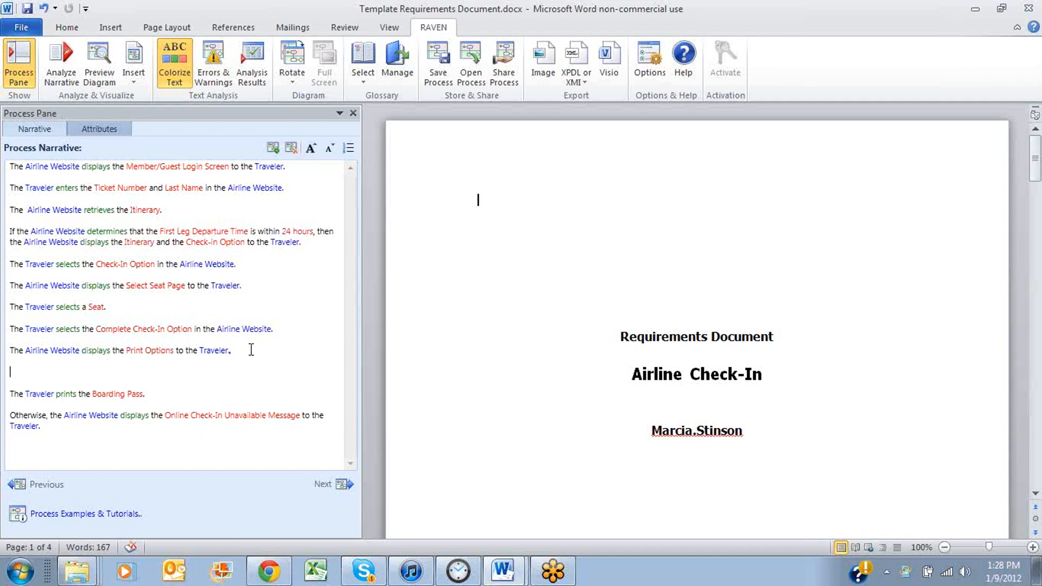
pyautogui.write('he Traveler selects the Pr')
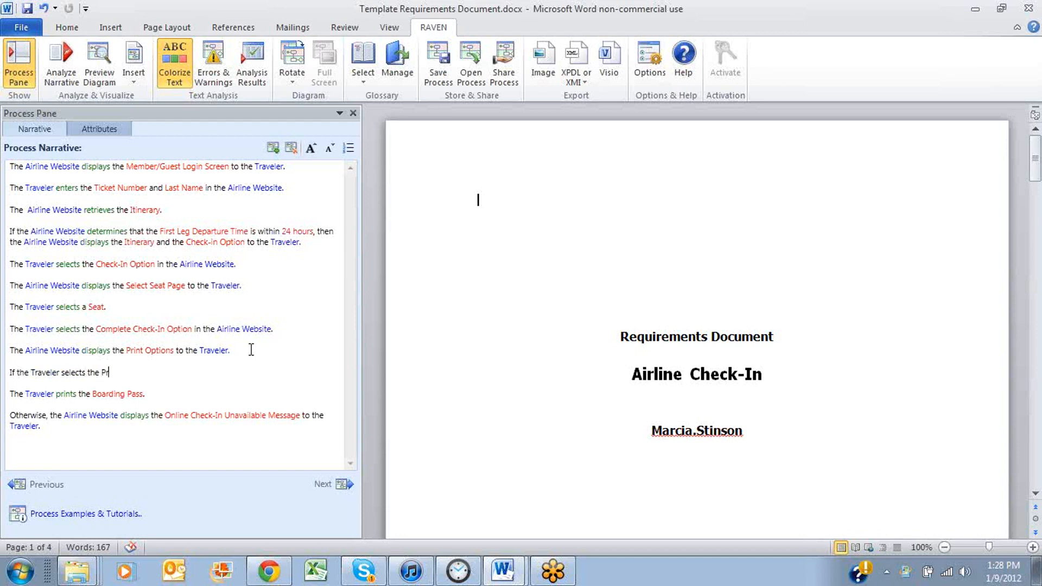
pyautogui.write('Option, then th')
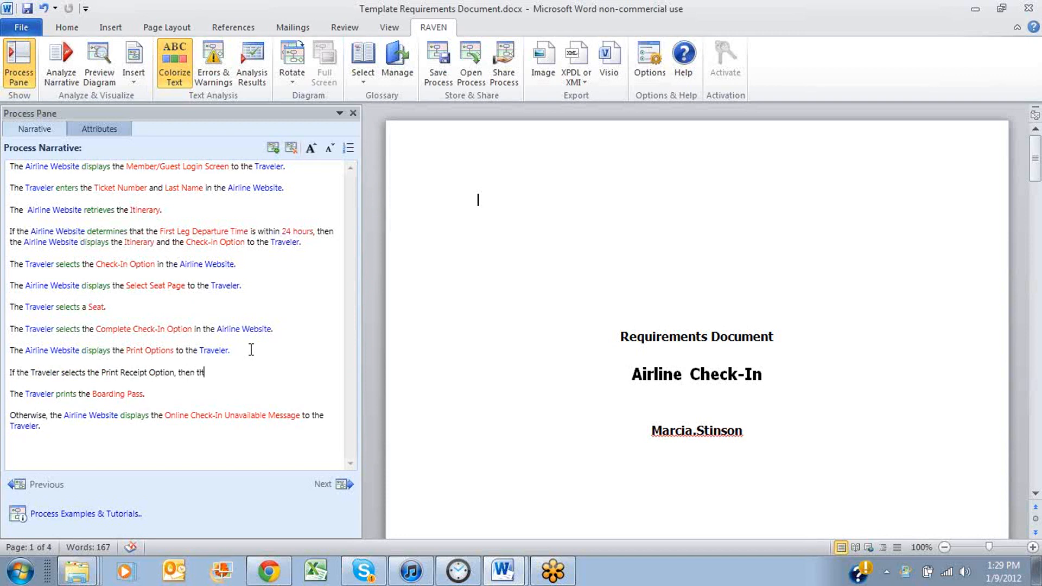
pyautogui.write('e Traveler prints the Receipt and the Boarding Pass.')
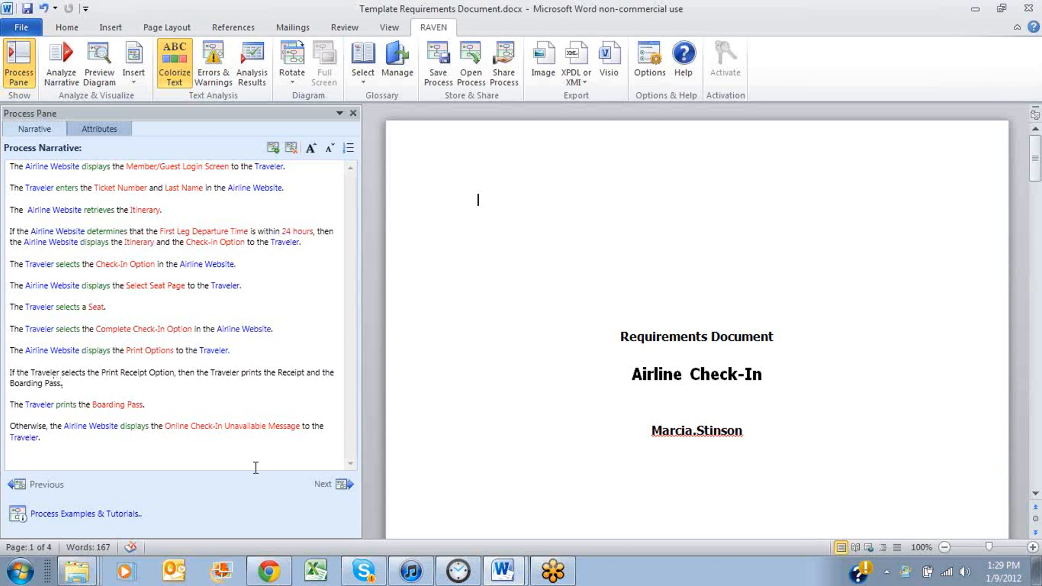
# Reword the Boarding Pass printing sentence to read "Otherwise, the Traveler prints the Boarding Pass."
pyautogui.click(17, 408)
pyautogui.press('BackSpace')
pyautogui.press('BackSpace')
pyautogui.write('Otherwise, th')
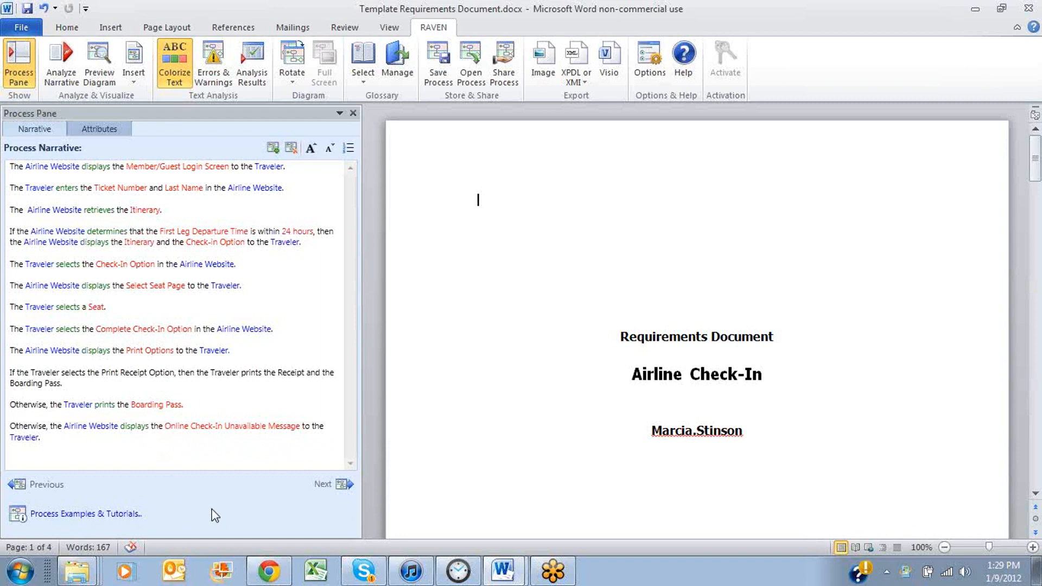
# Preview the updated process diagram maximized, examine both decision branches along the swimlanes, and close the preview
pyautogui.click(100, 64)
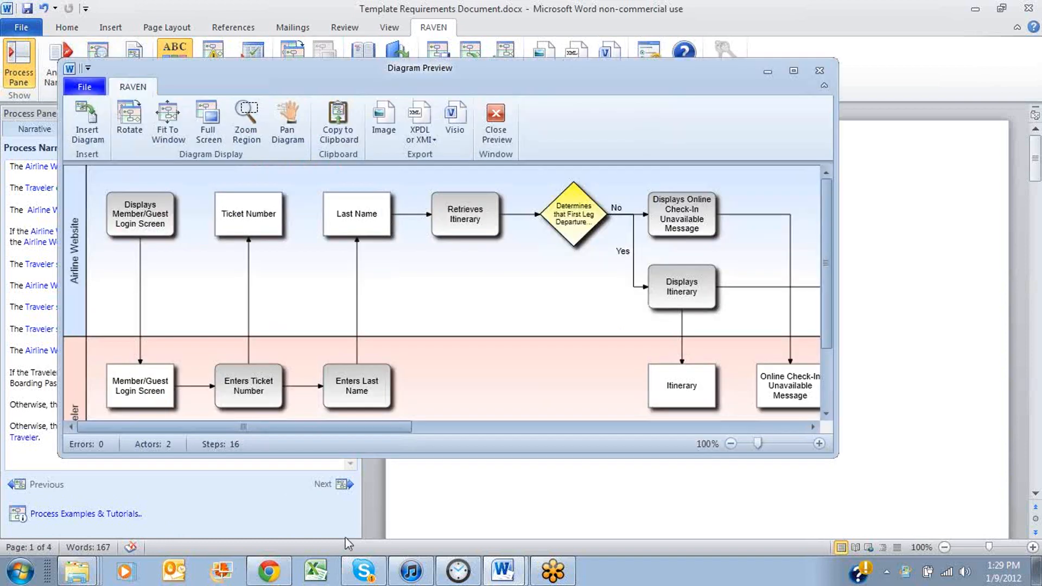
pyautogui.click(794, 72)
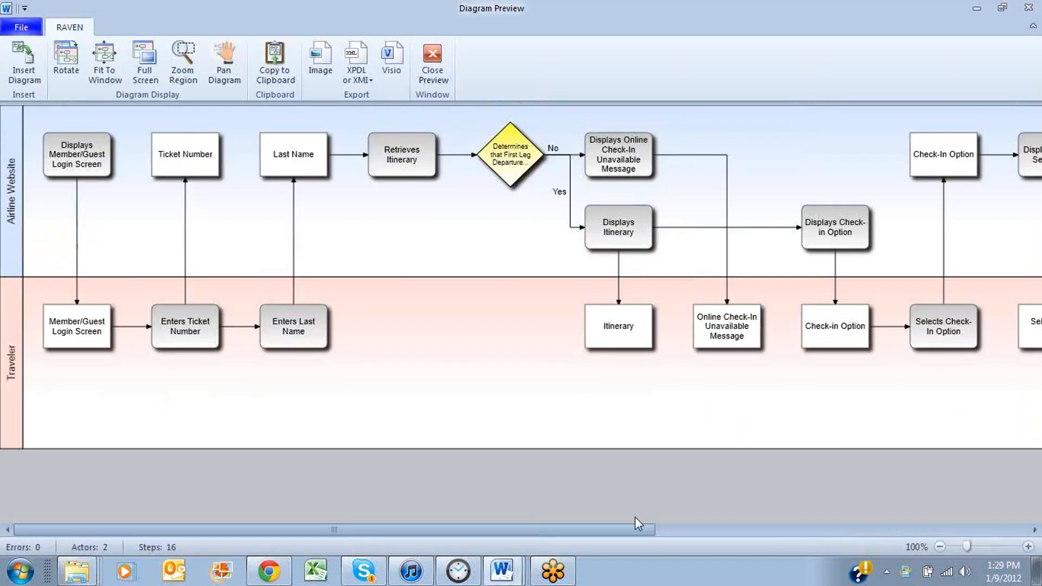
pyautogui.moveTo(579, 533); pyautogui.dragTo(973, 532)
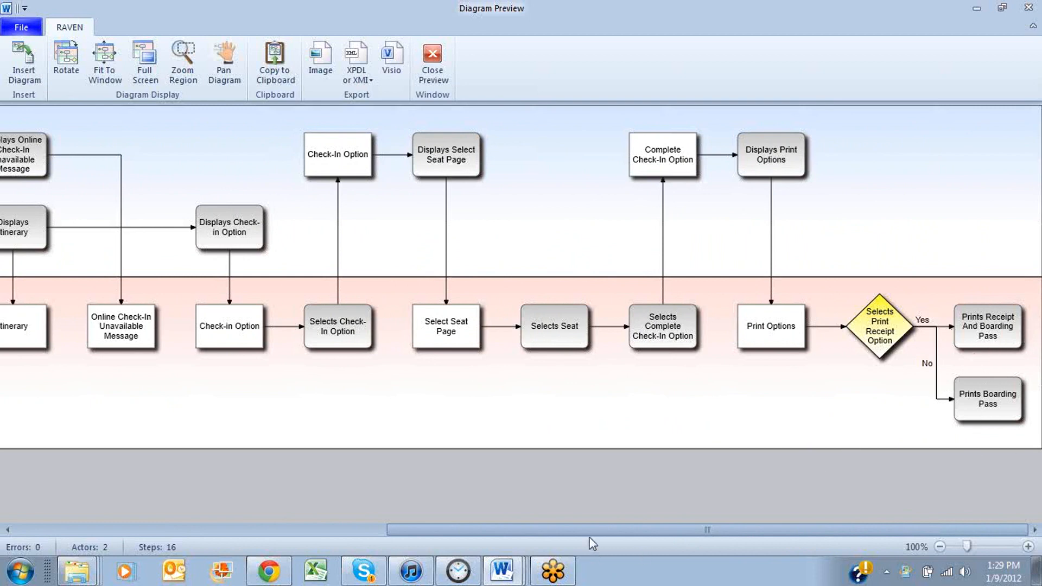
pyautogui.moveTo(464, 526); pyautogui.dragTo(212, 524)
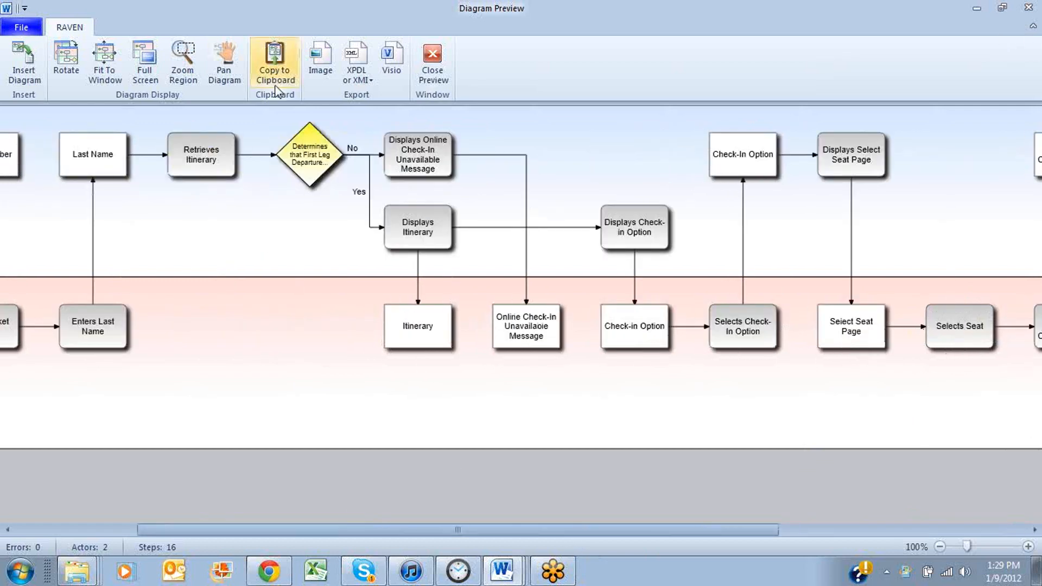
pyautogui.click(432, 61)
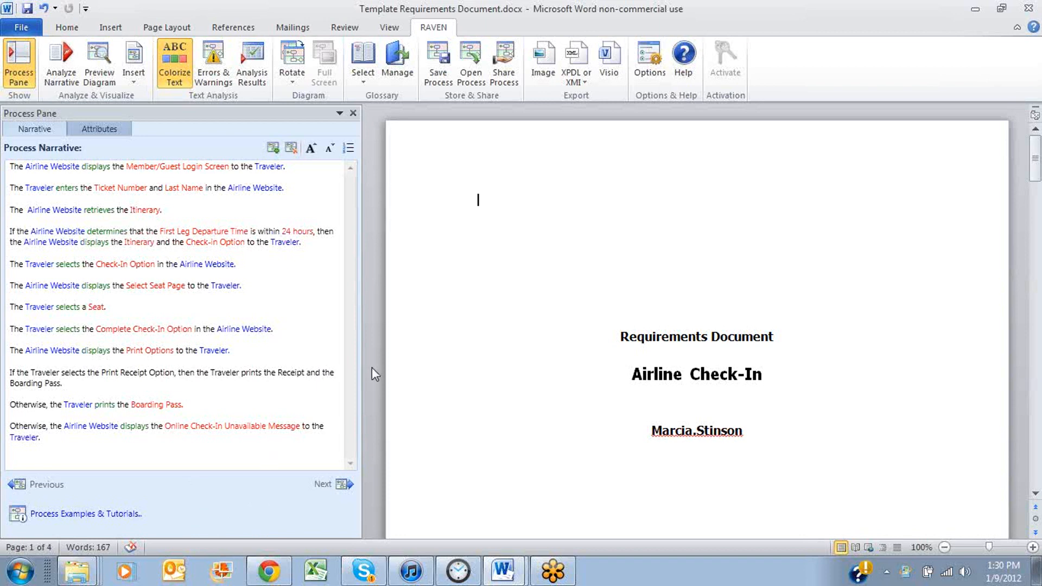
# Insert the RAVEN terms table under the "2. Glossary" heading of the requirements document and look through its rows
pyautogui.scroll(-3, 553, 361)
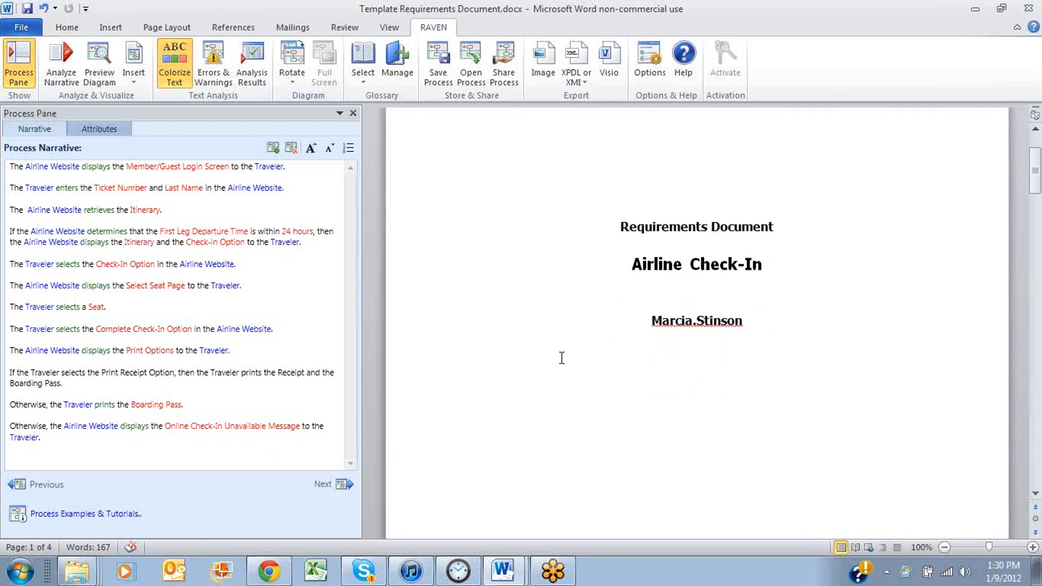
pyautogui.scroll(-10, 561, 359)
pyautogui.scroll(-15, 562, 358)
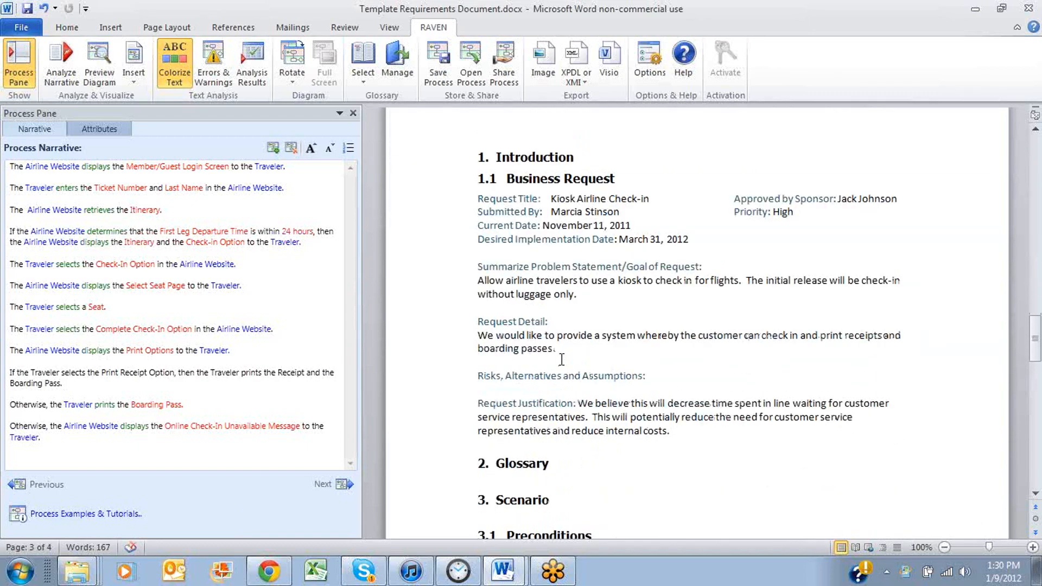
pyautogui.scroll(-3, 560, 359)
pyautogui.scroll(-1, 559, 362)
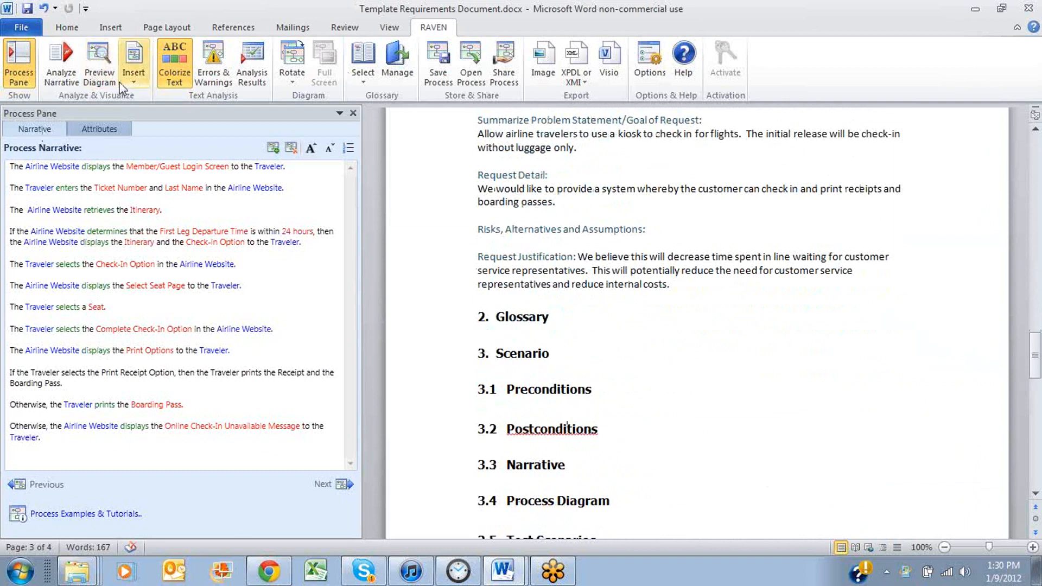
pyautogui.click(137, 80)
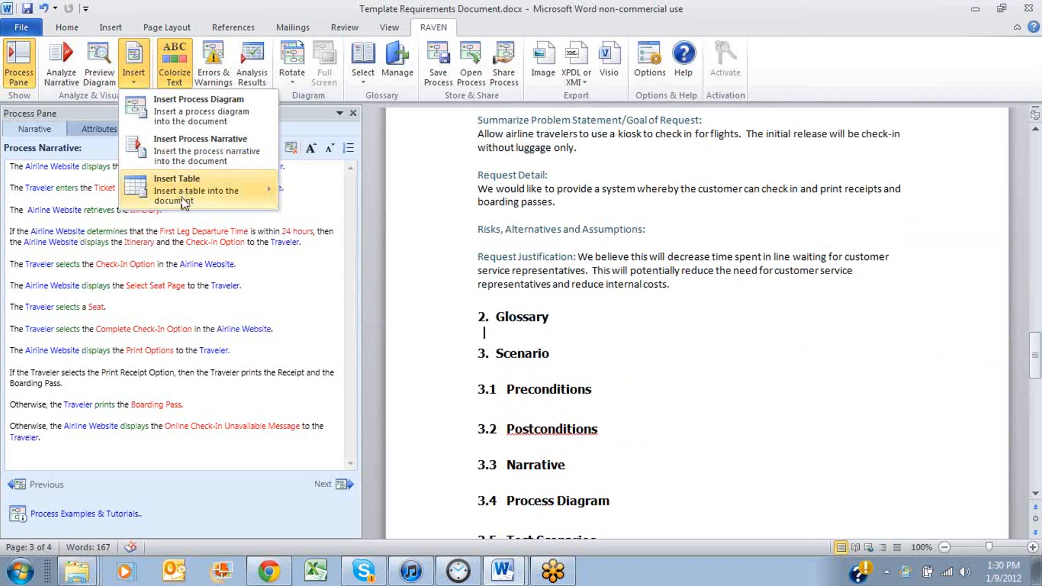
pyautogui.moveTo(181, 198)
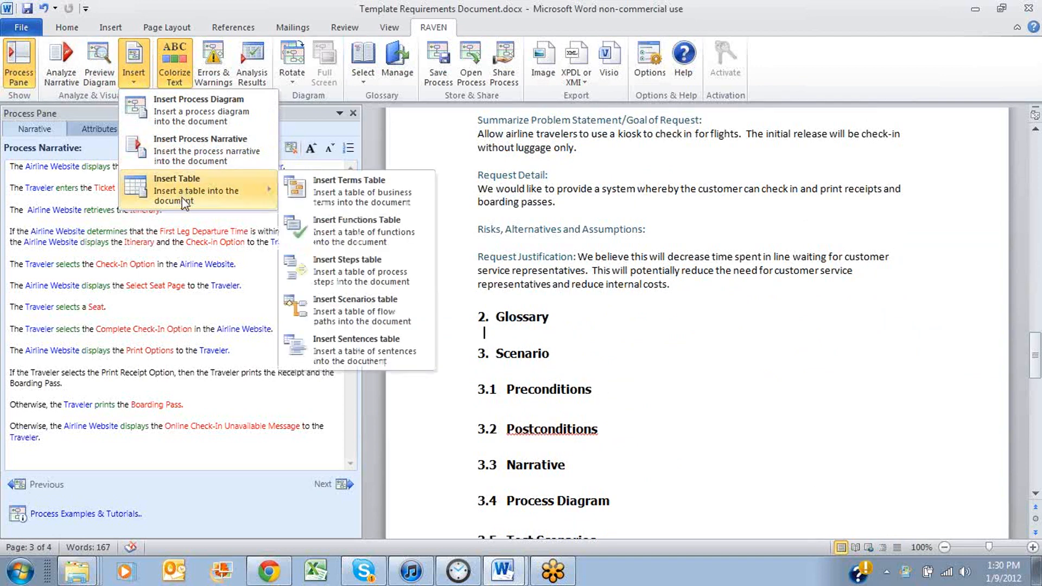
pyautogui.click(347, 197)
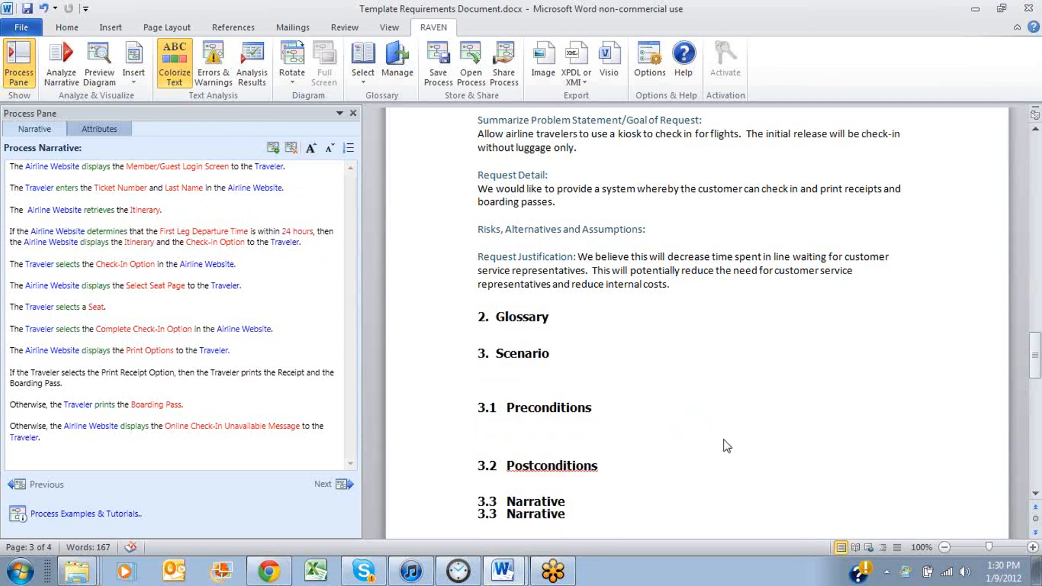
pyautogui.scroll(-4, 727, 434)
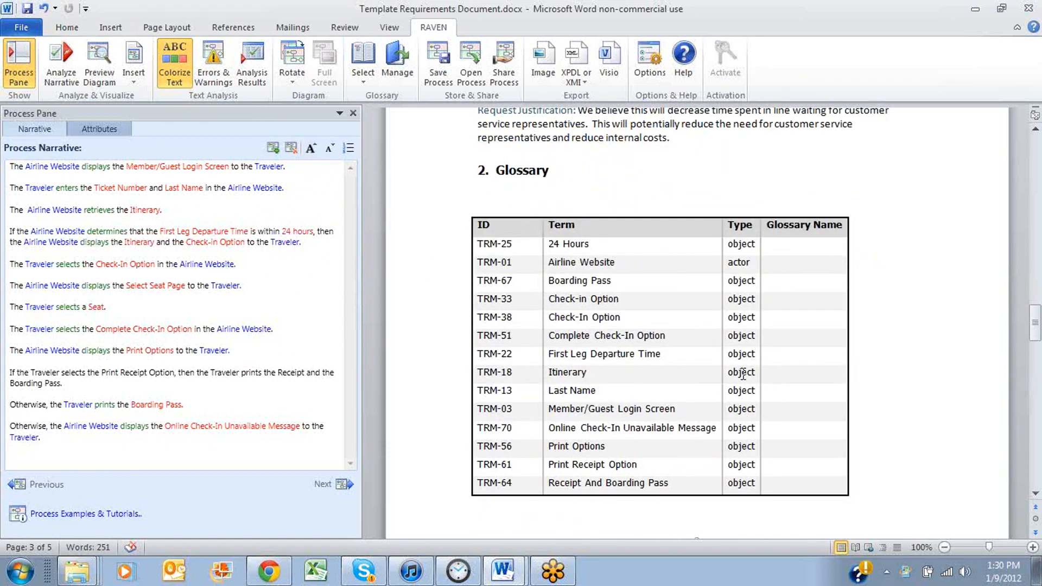
pyautogui.scroll(-6, 741, 373)
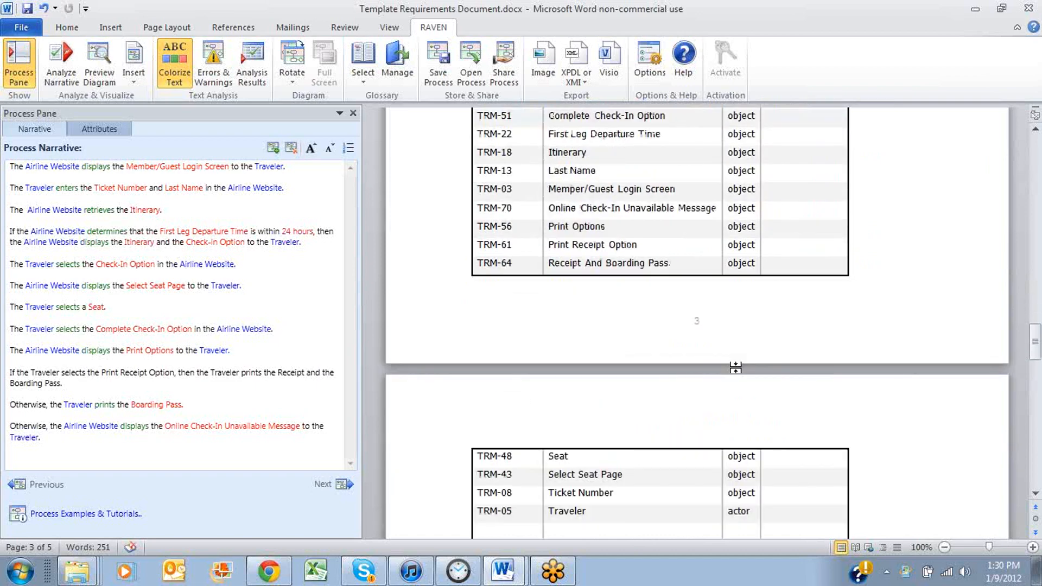
# Insert the RAVEN process narrative on a new line under the "3.3 Narrative" heading
pyautogui.scroll(-3, 736, 368)
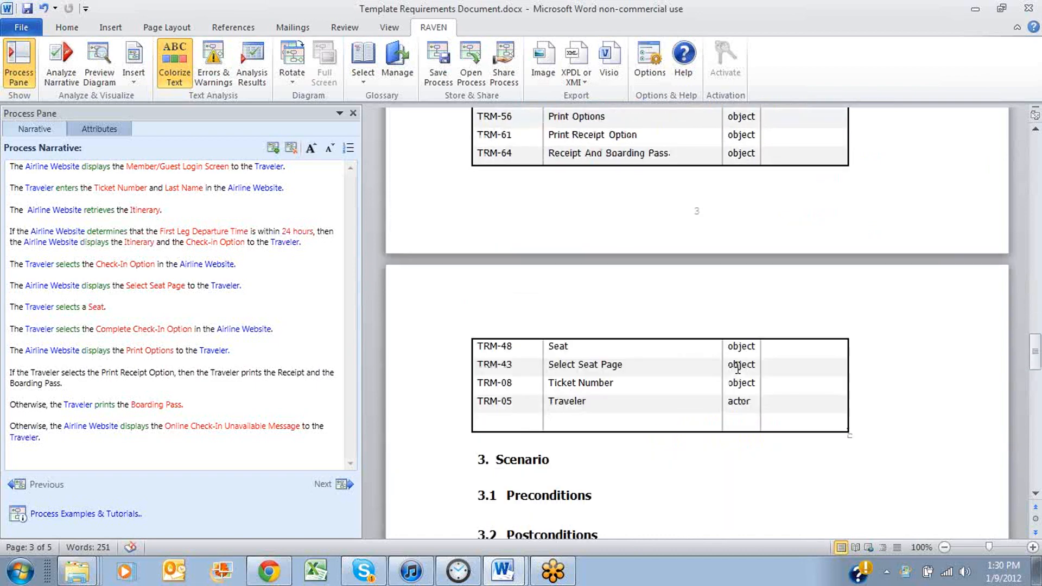
pyautogui.scroll(7, 738, 368)
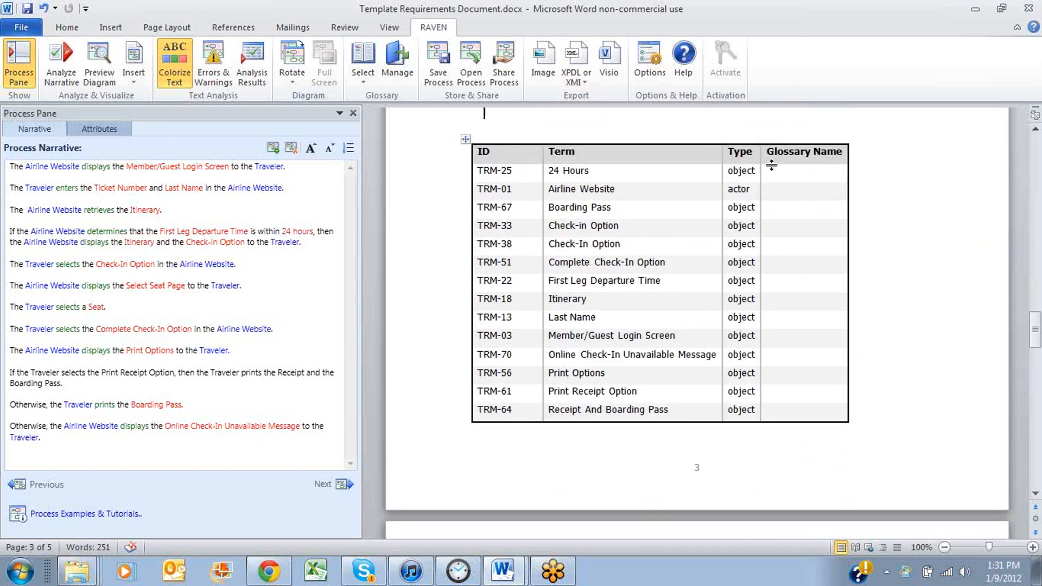
pyautogui.scroll(-12, 717, 257)
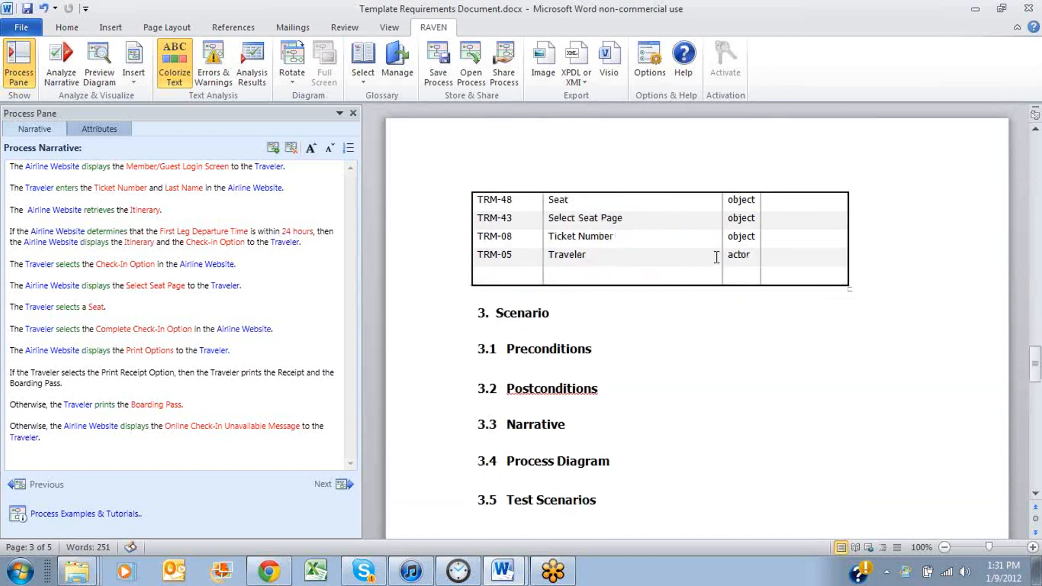
pyautogui.scroll(-4, 621, 326)
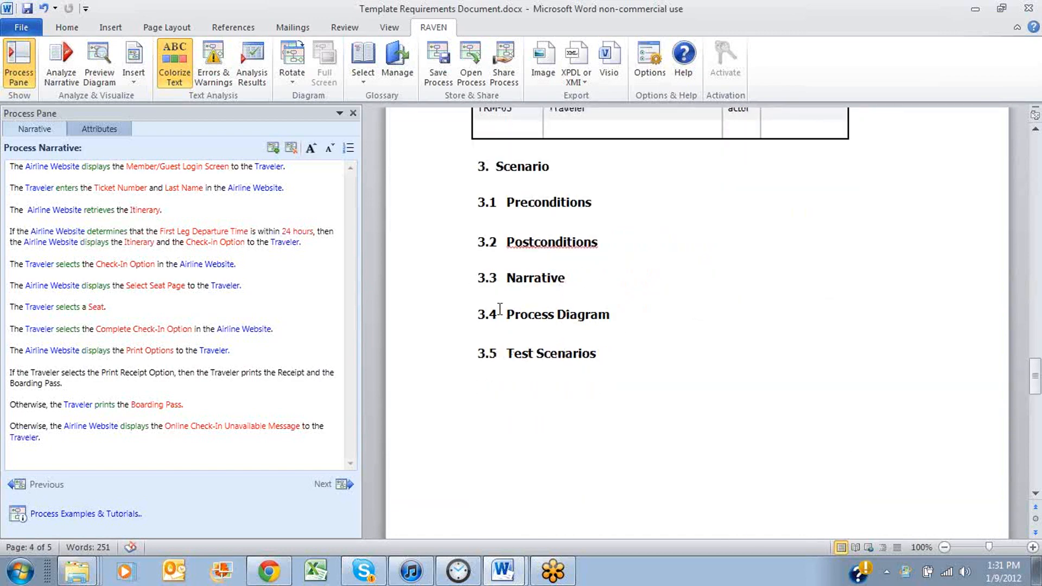
pyautogui.press('Return')
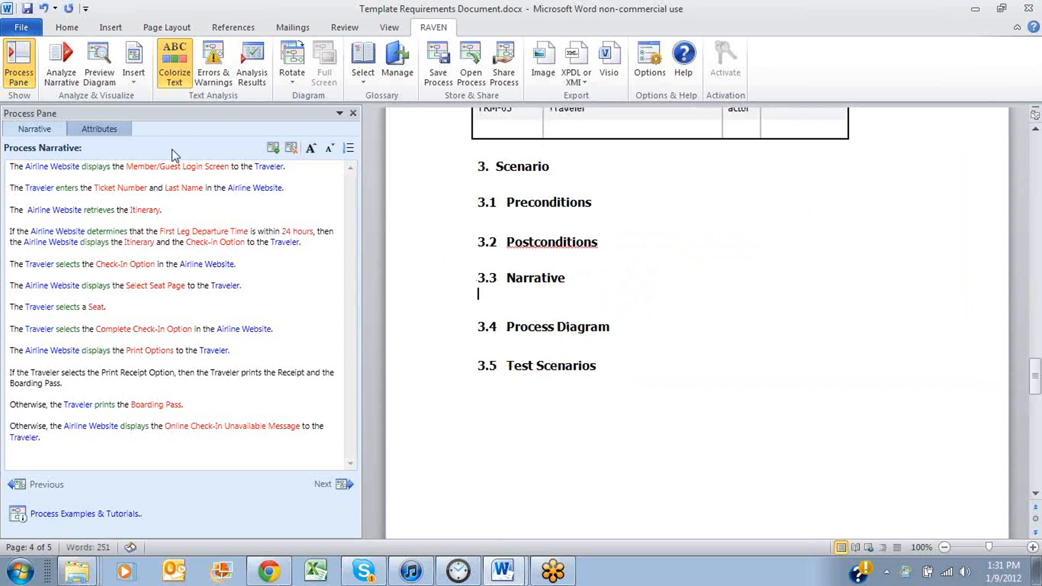
pyautogui.click(133, 84)
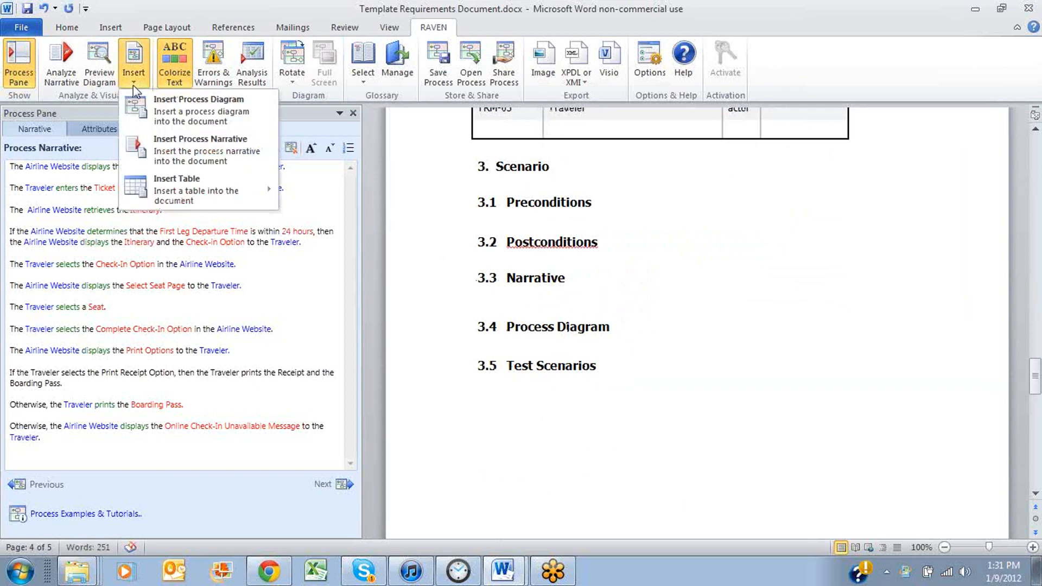
pyautogui.click(184, 147)
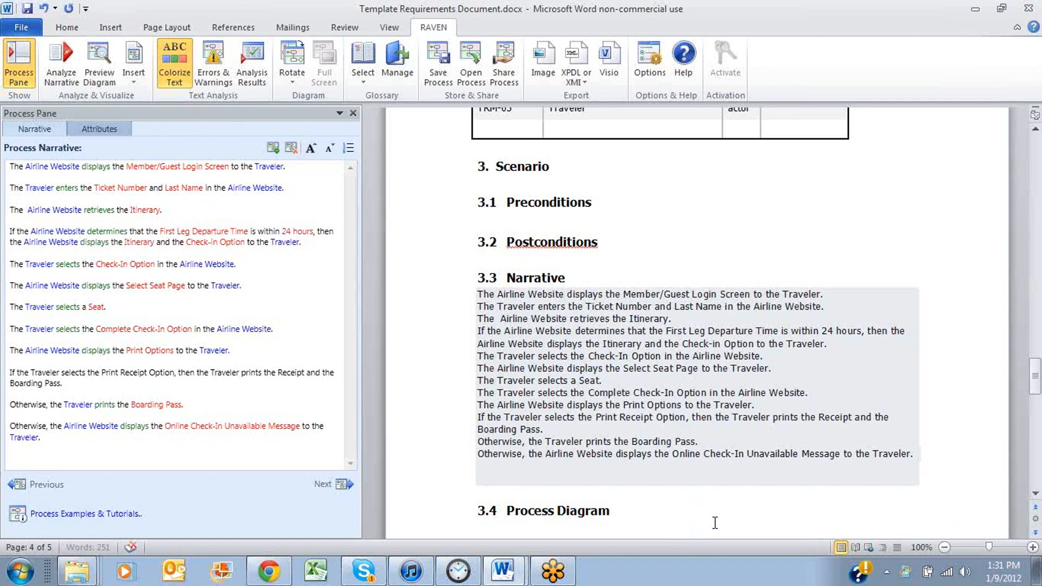
# Insert the RAVEN process diagram on a new line under the "3.4 Process Diagram" heading
pyautogui.scroll(-6, 682, 507)
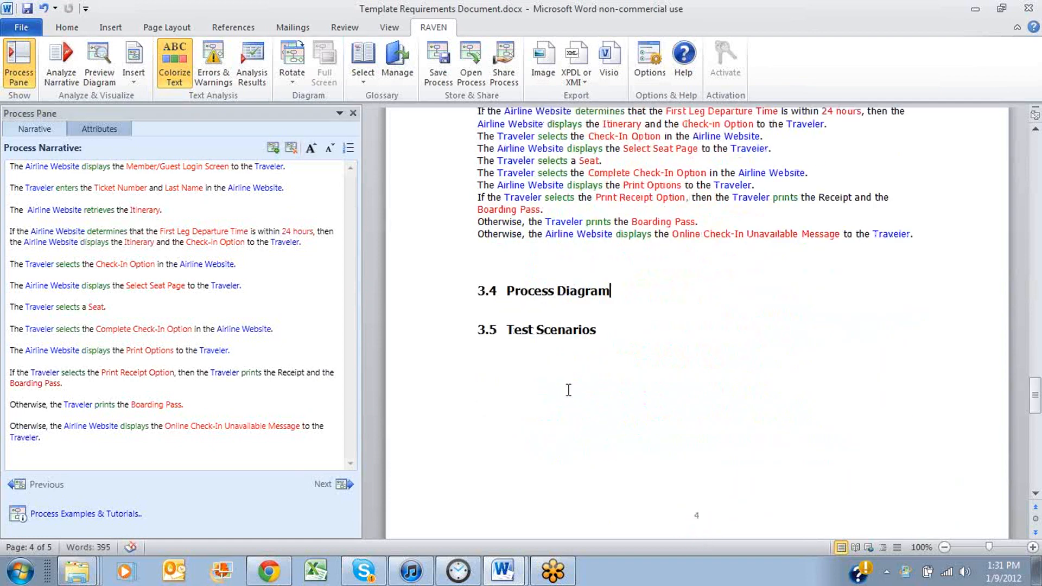
pyautogui.press('Return')
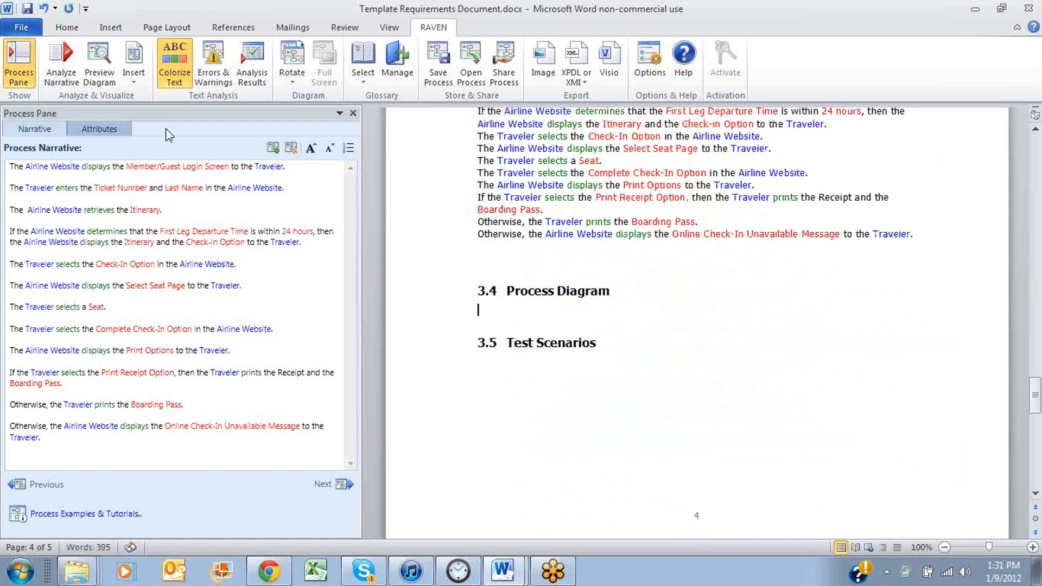
pyautogui.click(134, 83)
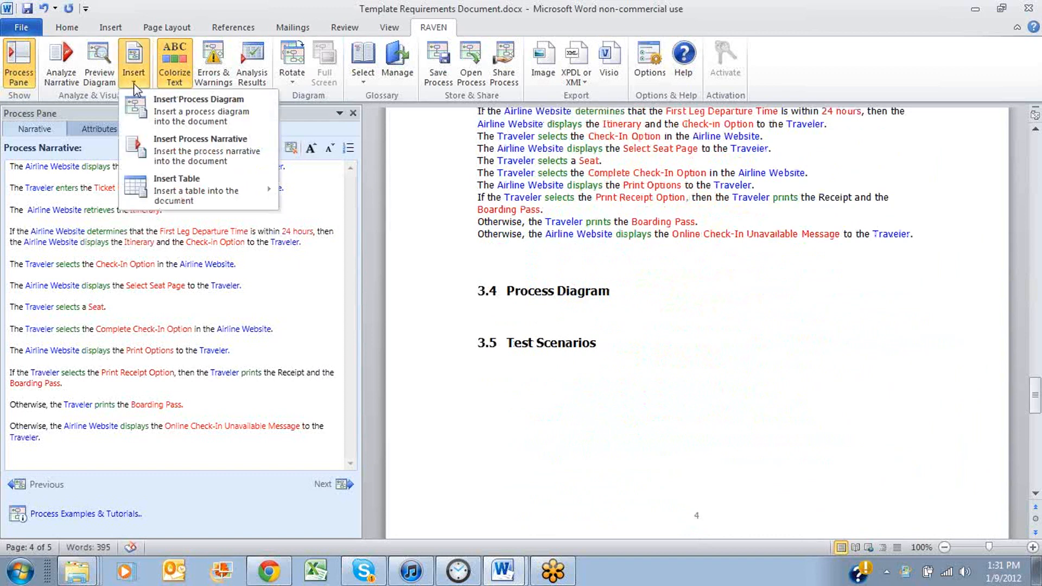
pyautogui.click(172, 116)
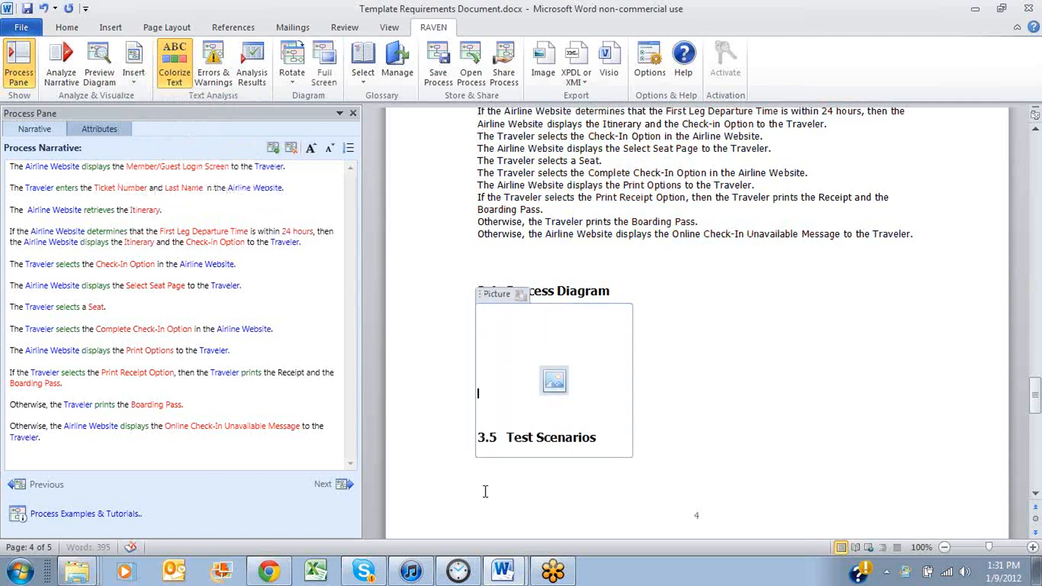
# Insert the RAVEN scenario table of flow paths on a new line under the "3.5 Test Scenarios" heading
pyautogui.click(622, 440)
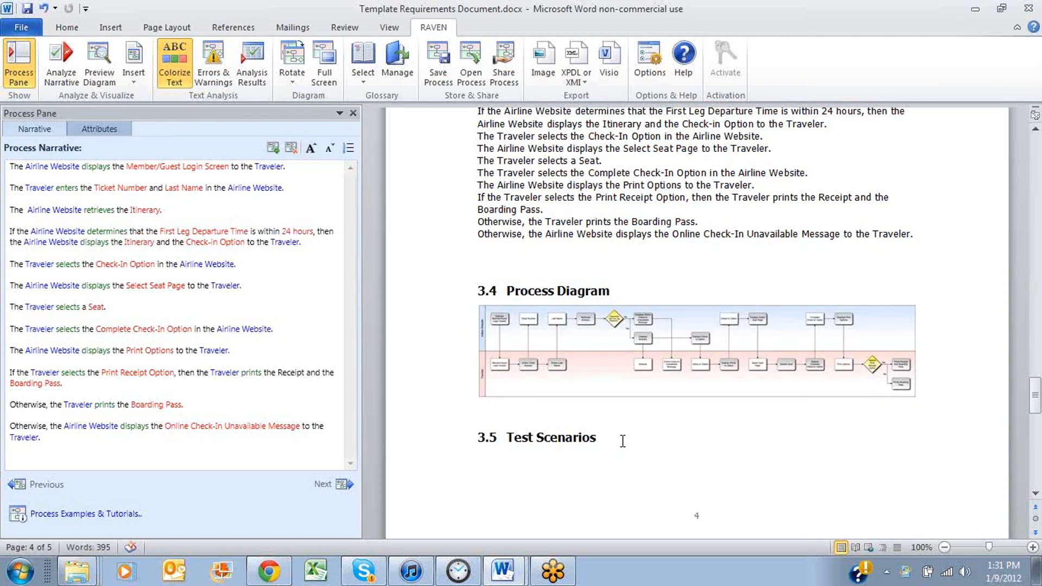
pyautogui.press('Return')
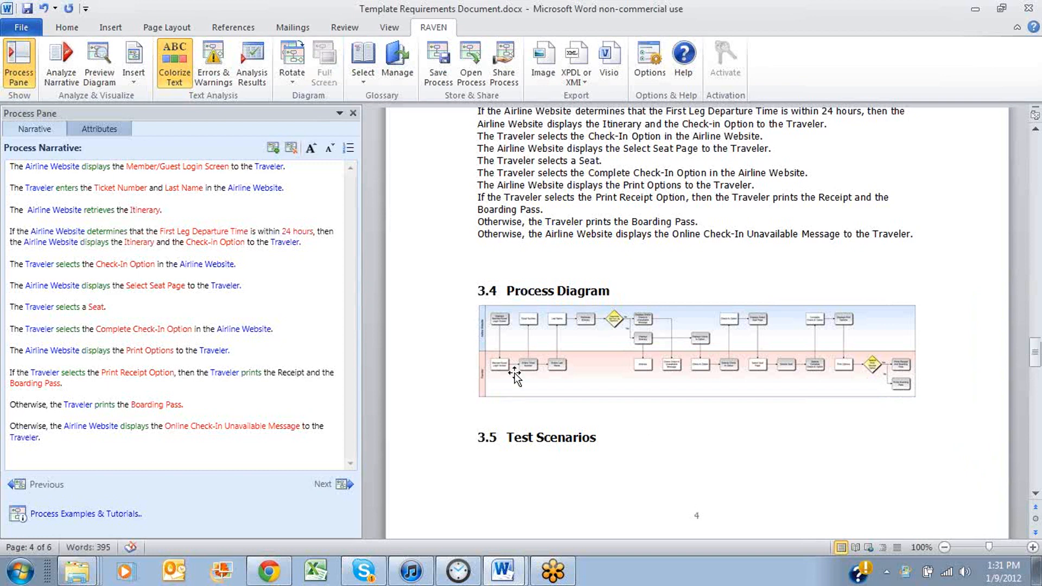
pyautogui.click(133, 91)
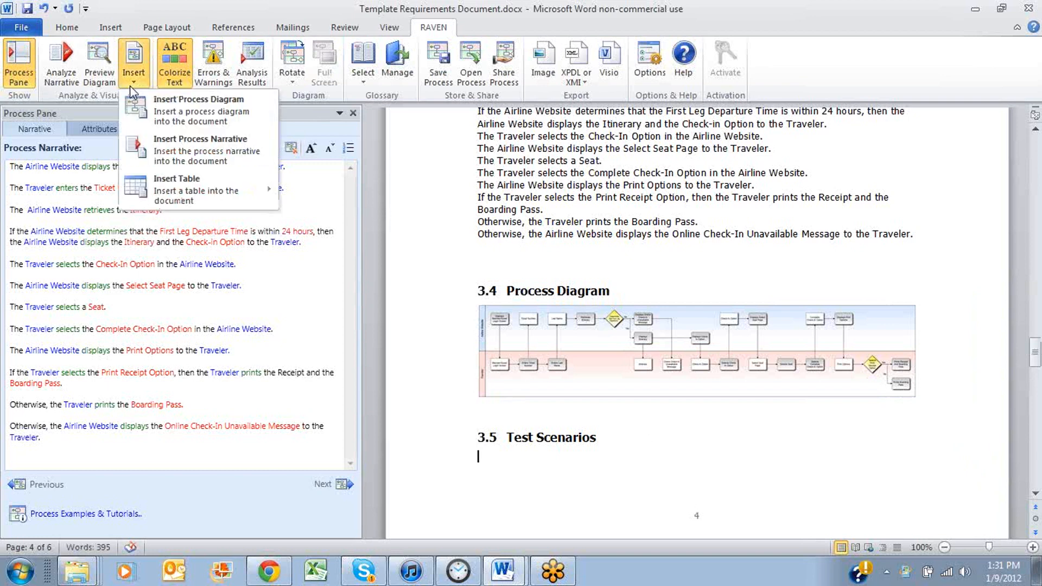
pyautogui.moveTo(177, 191)
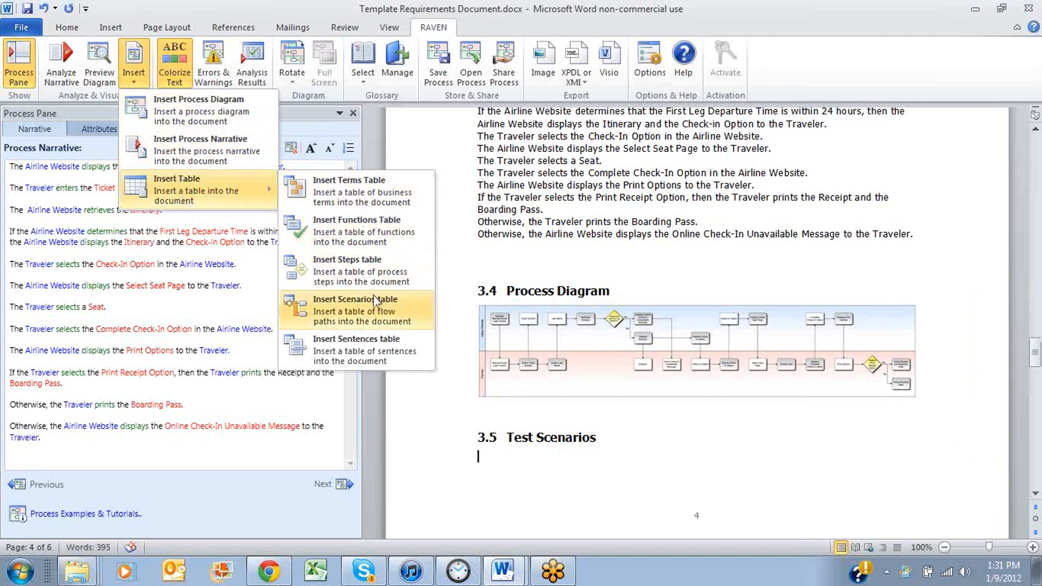
pyautogui.click(375, 313)
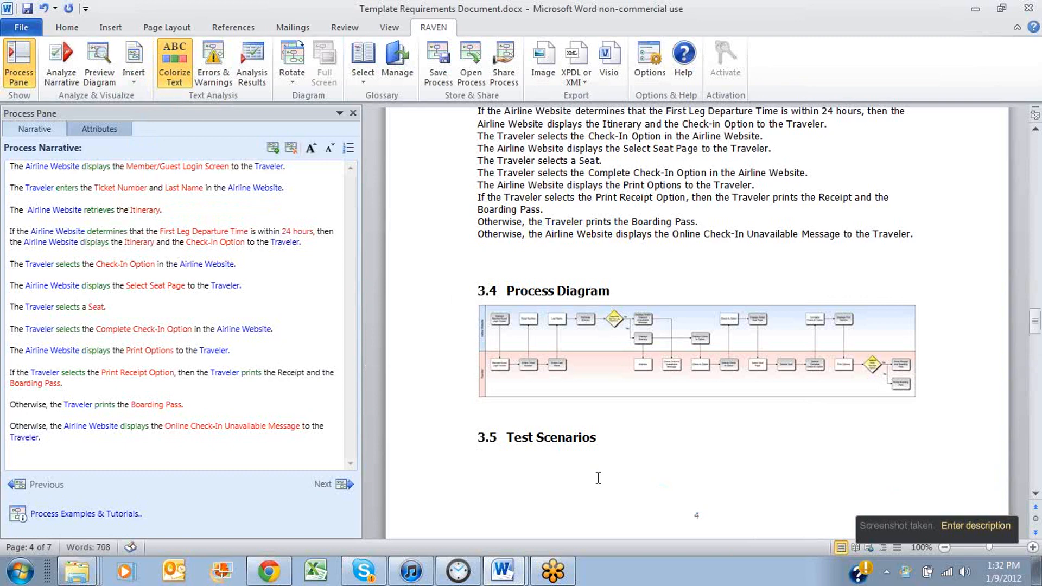
# Examine the path and step rows of each inserted test scenario table, returning to the Test Scenarios heading
pyautogui.scroll(-6, 586, 472)
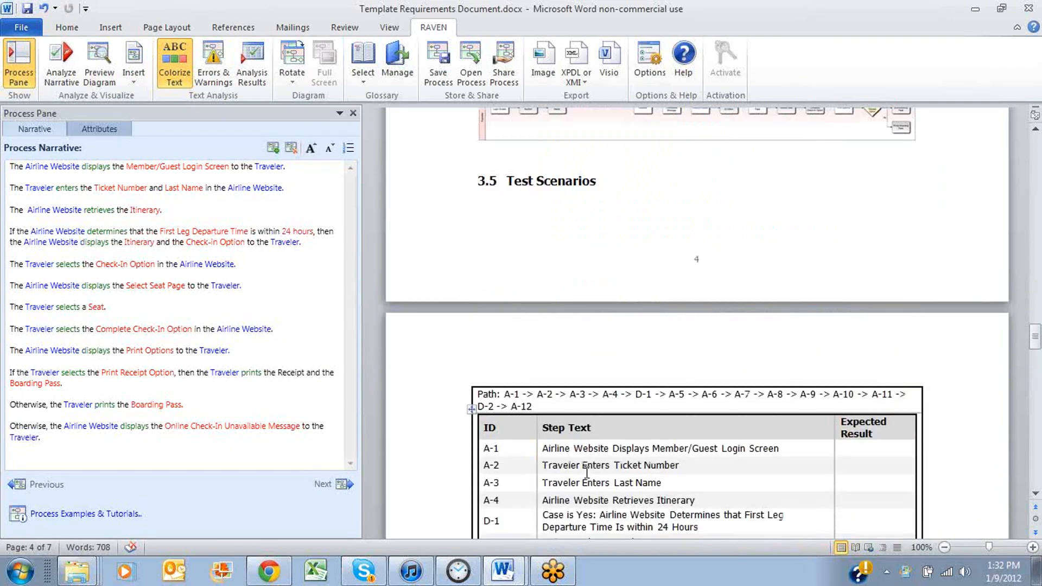
pyautogui.scroll(-8, 586, 472)
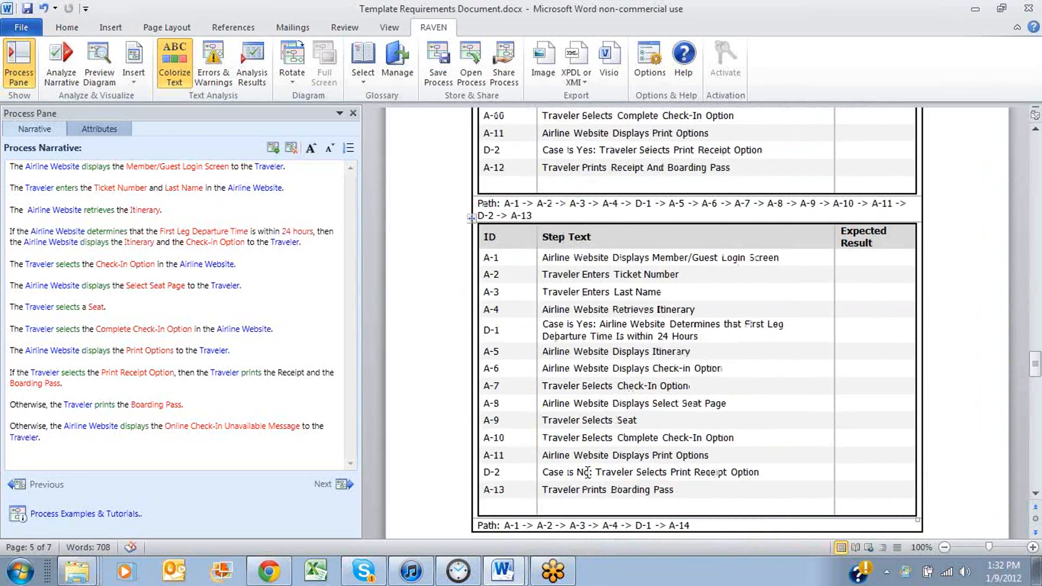
pyautogui.scroll(-12, 587, 468)
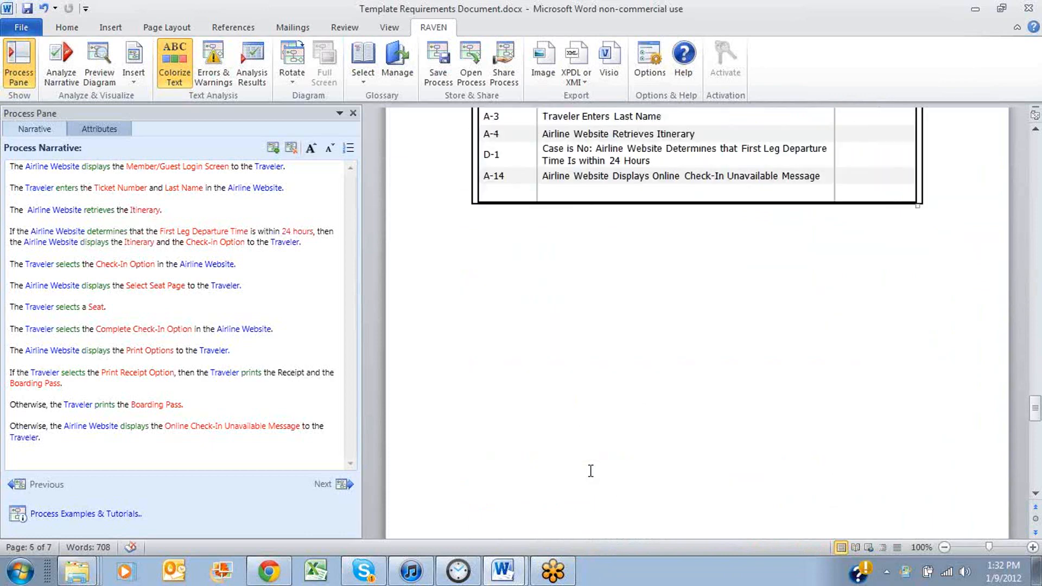
pyautogui.scroll(10, 591, 470)
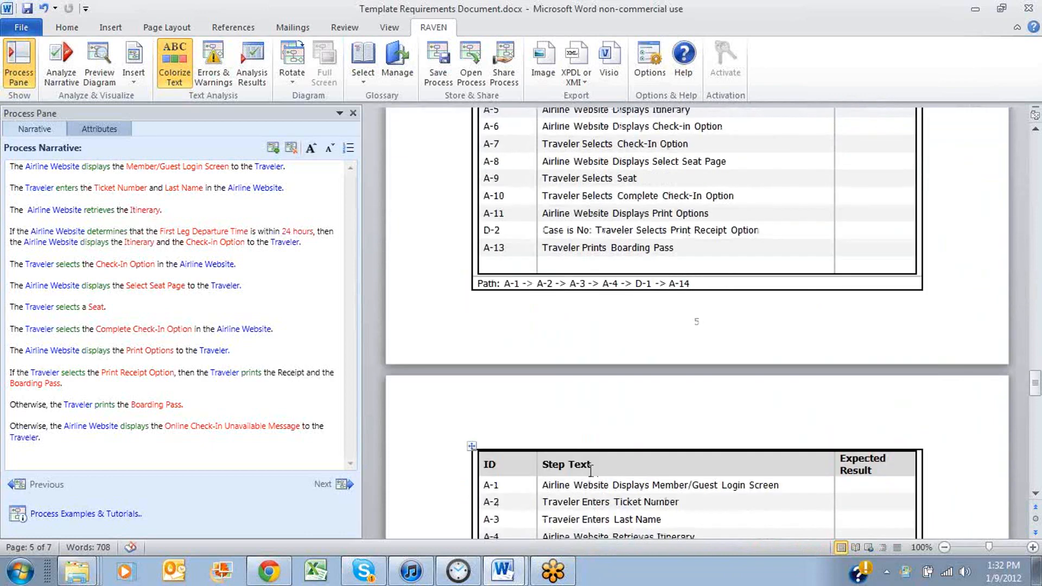
pyautogui.scroll(5, 590, 470)
pyautogui.scroll(15, 588, 471)
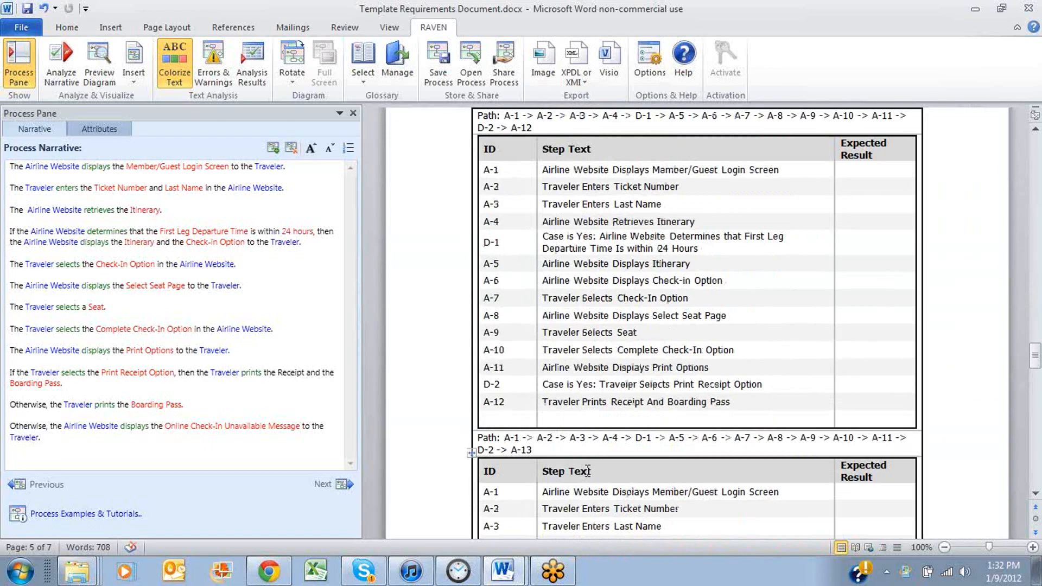
pyautogui.scroll(7, 587, 471)
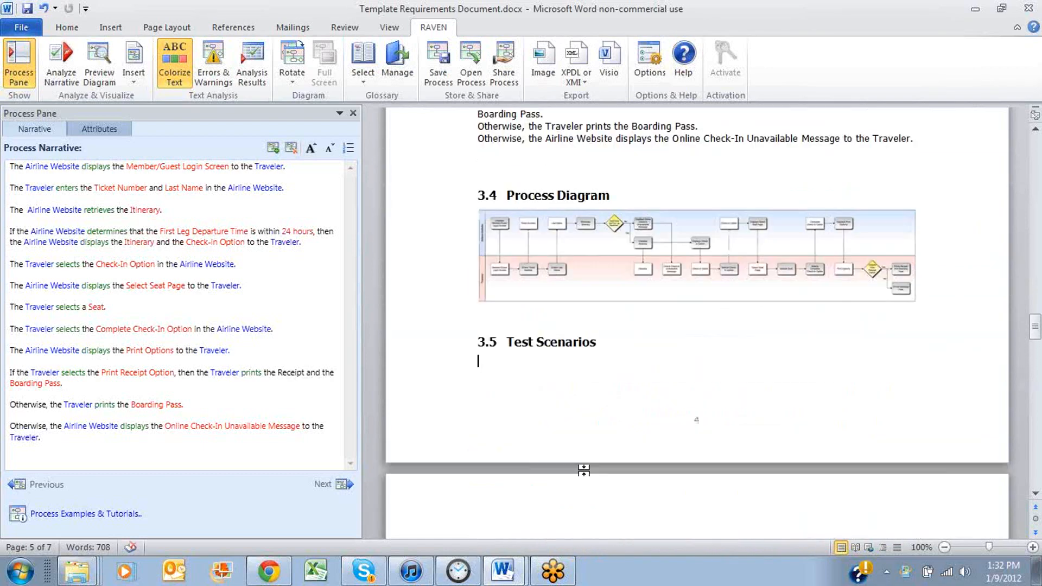
# Close the Process Pane and review the document's inserted diagram, narrative and glossary table
pyautogui.click(354, 114)
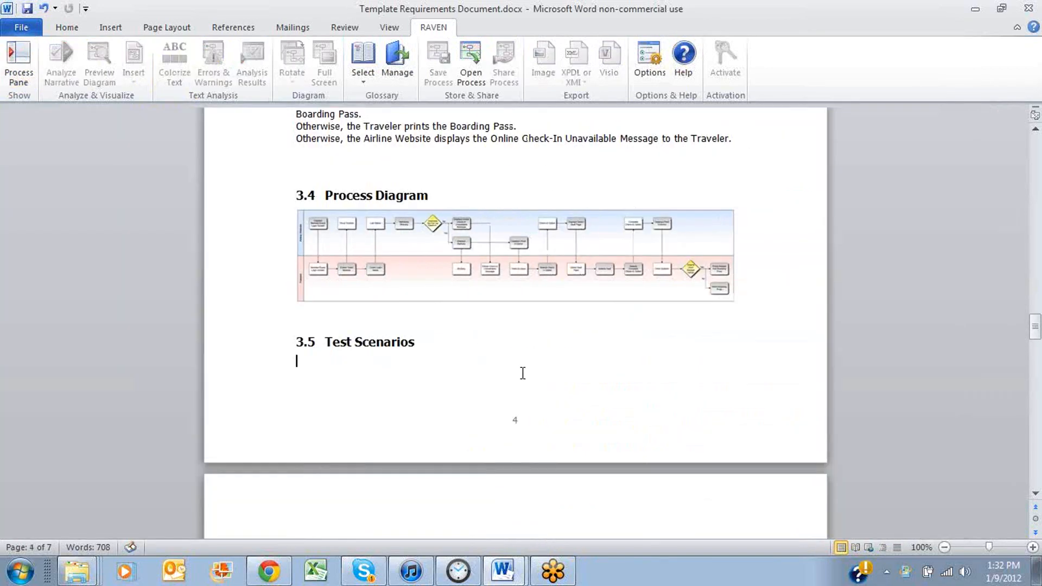
pyautogui.scroll(14, 523, 373)
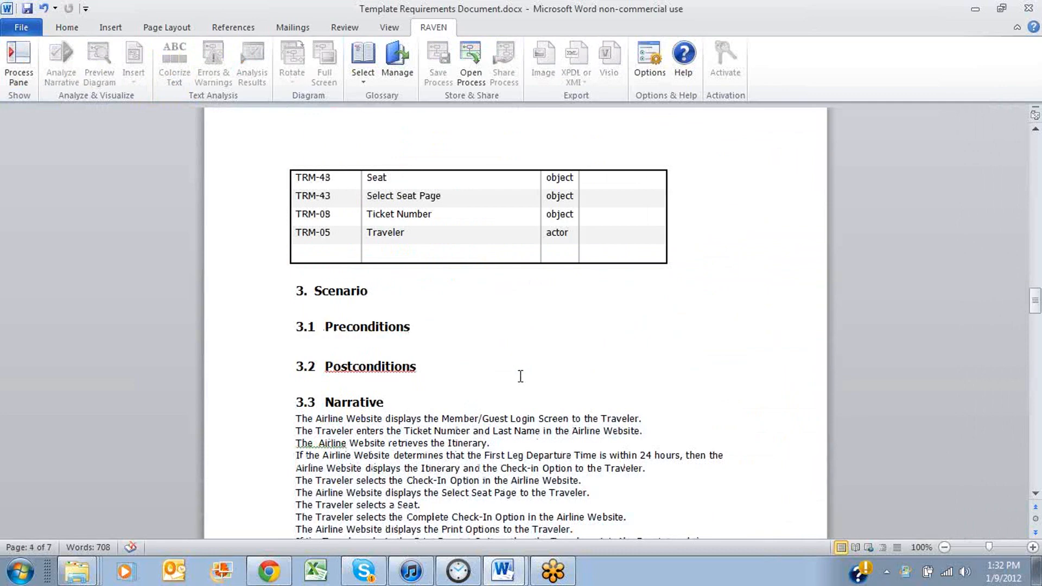
pyautogui.scroll(-7, 521, 376)
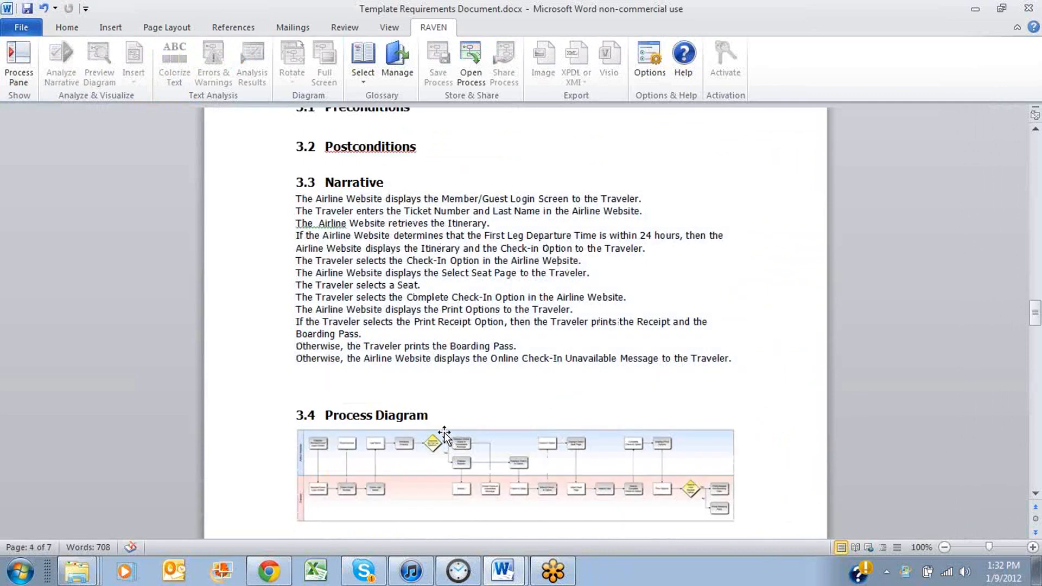
pyautogui.scroll(16, 445, 433)
pyautogui.scroll(17, 444, 432)
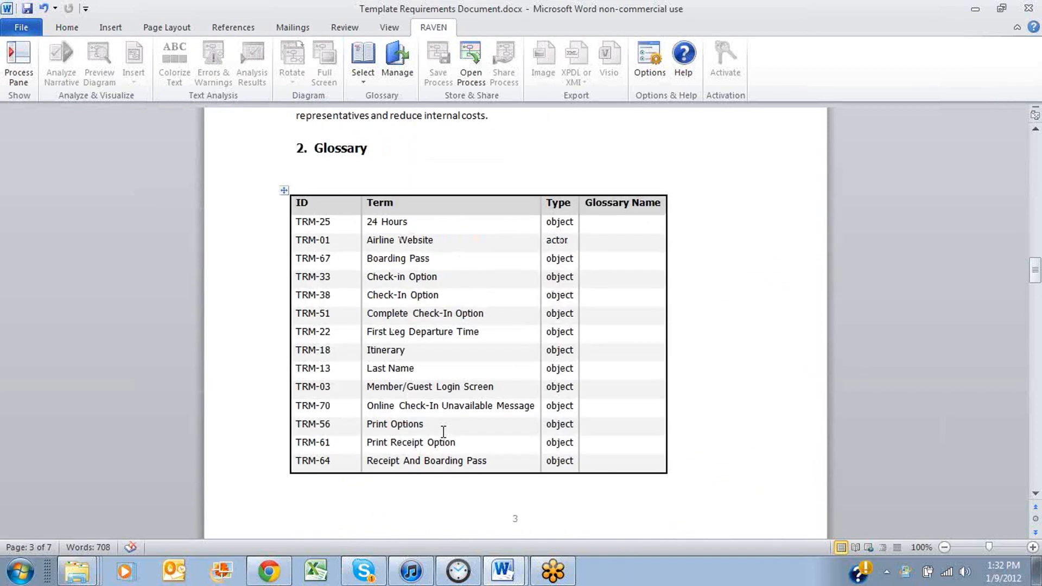